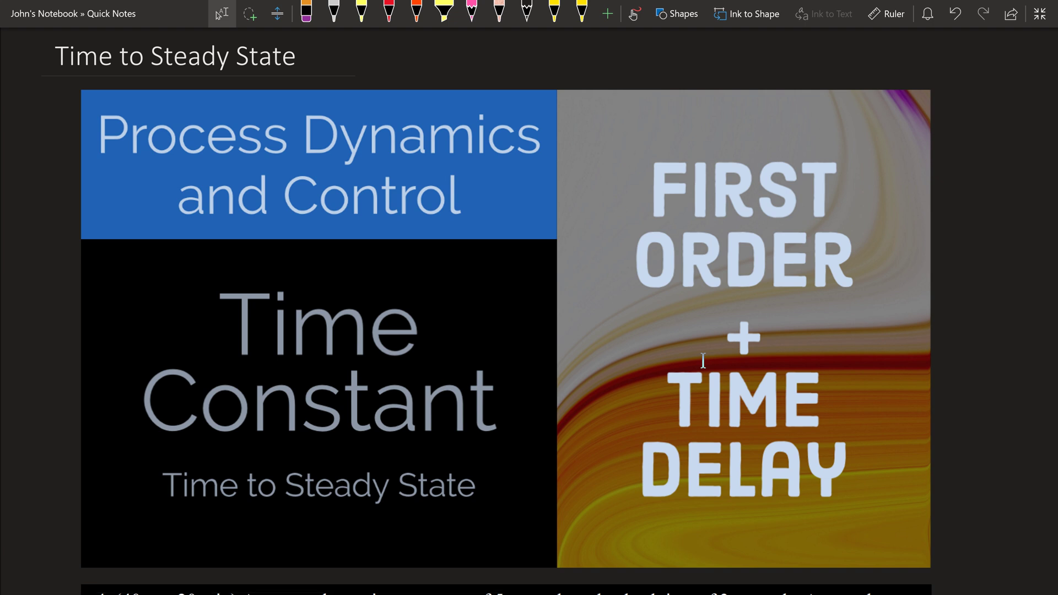
Underline 'Time to Steady State' in red ink
left_click(417, 11)
left_click_drag(158, 517, 284, 509)
left_click_drag(292, 510, 466, 508)
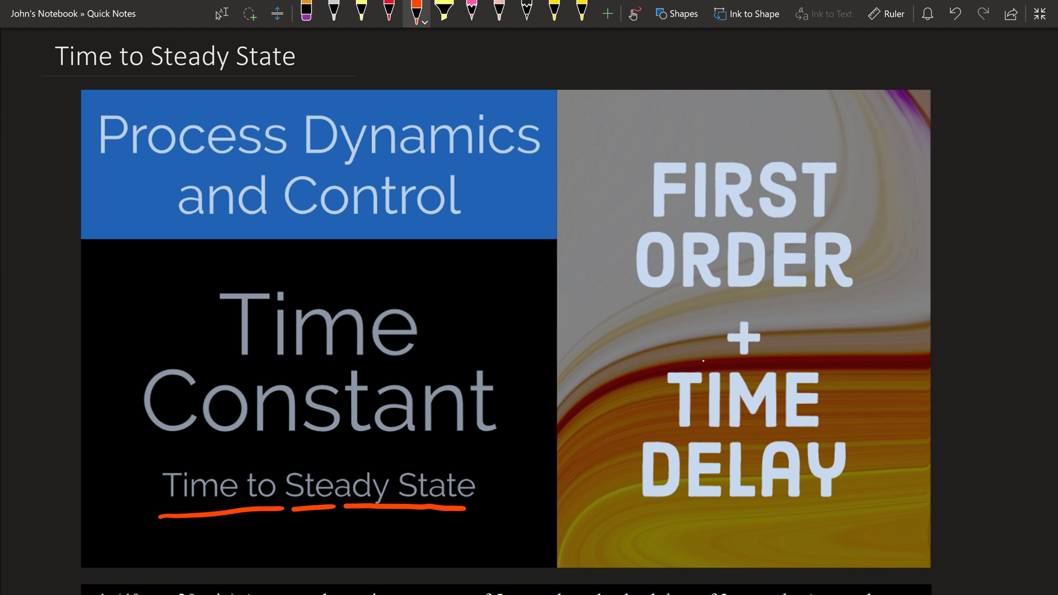
In orange ink, sketch a step input labelled u and a delayed output response labelled y beside the slide
left_click(222, 13)
scroll(528, 309, "down", 1)
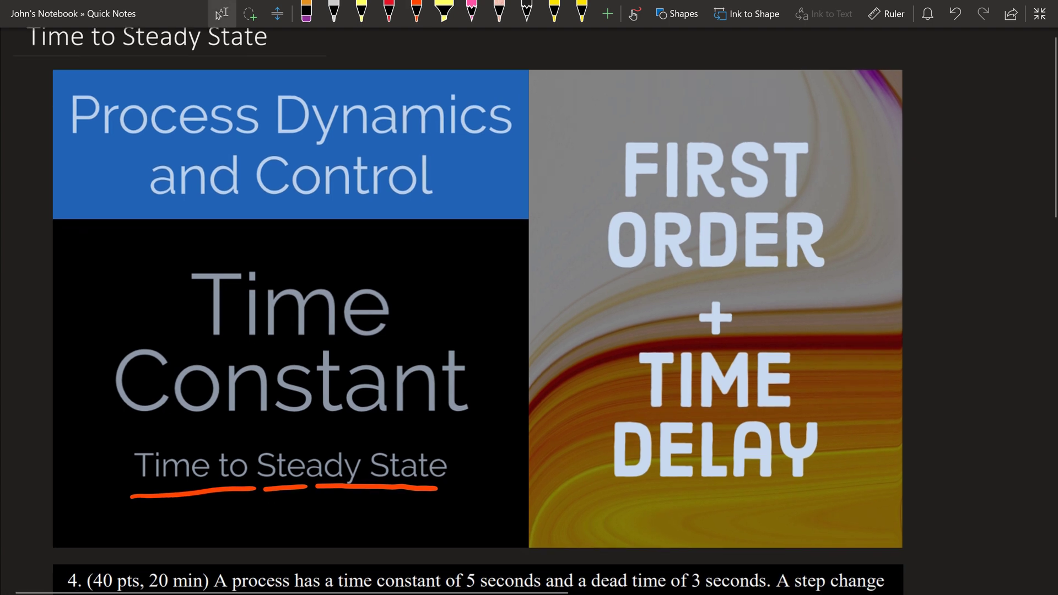
scroll(528, 308, "down", 5)
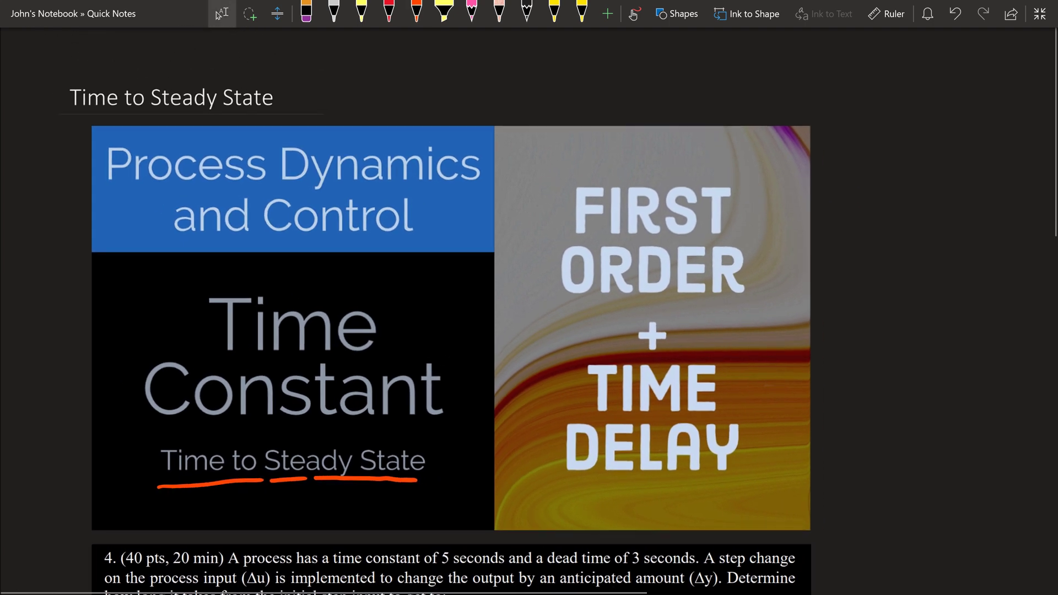
left_click(416, 13)
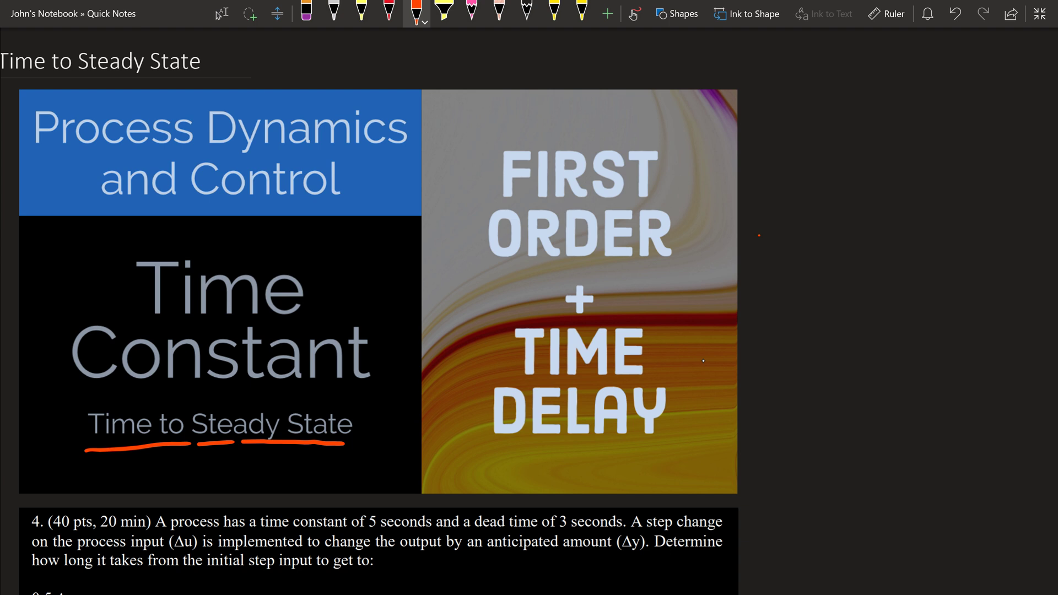
mouse_move(758, 235)
left_mouse_down()
mouse_move(808, 235)
mouse_move(816, 171)
mouse_move(923, 176)
left_mouse_up()
mouse_move(758, 322)
left_mouse_down()
mouse_move(878, 314)
mouse_move(898, 288)
mouse_move(1018, 255)
left_mouse_up()
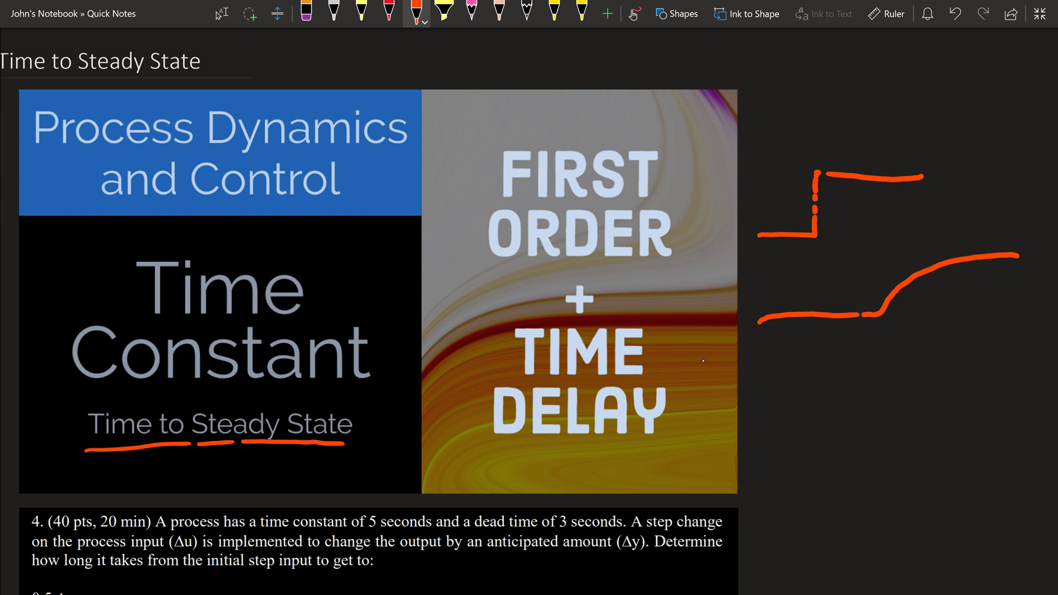
mouse_move(968, 191)
left_mouse_down()
mouse_move(985, 191)
mouse_move(991, 210)
left_mouse_up()
mouse_move(971, 292)
left_mouse_down()
mouse_move(989, 290)
mouse_move(993, 304)
left_mouse_up()
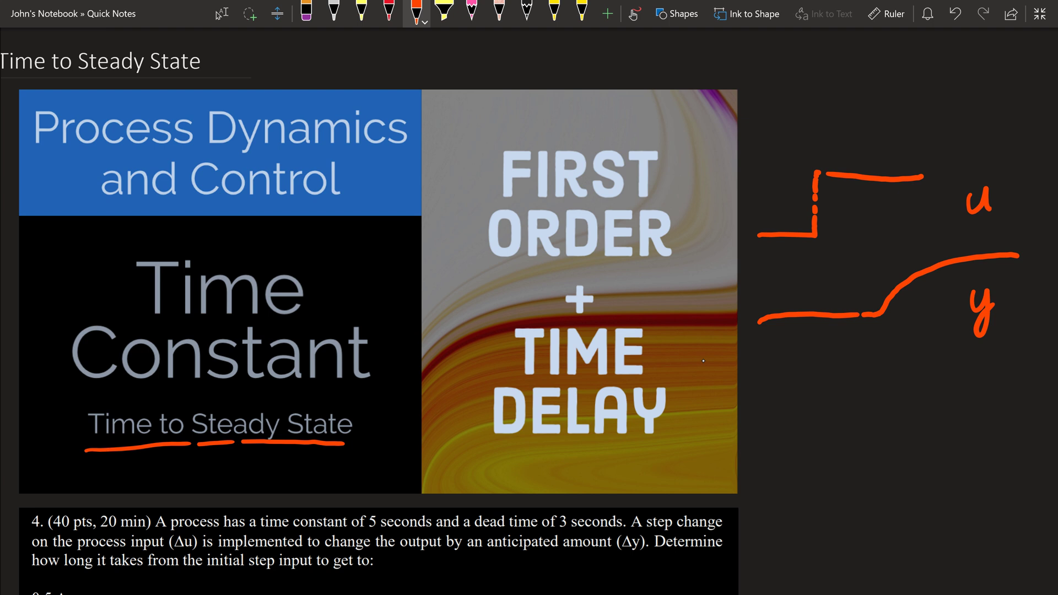
Underline '5 seconds', the 3-second dead time and '(Δy)' in problem 4's text
left_click(222, 14)
scroll(529, 309, "down", 5)
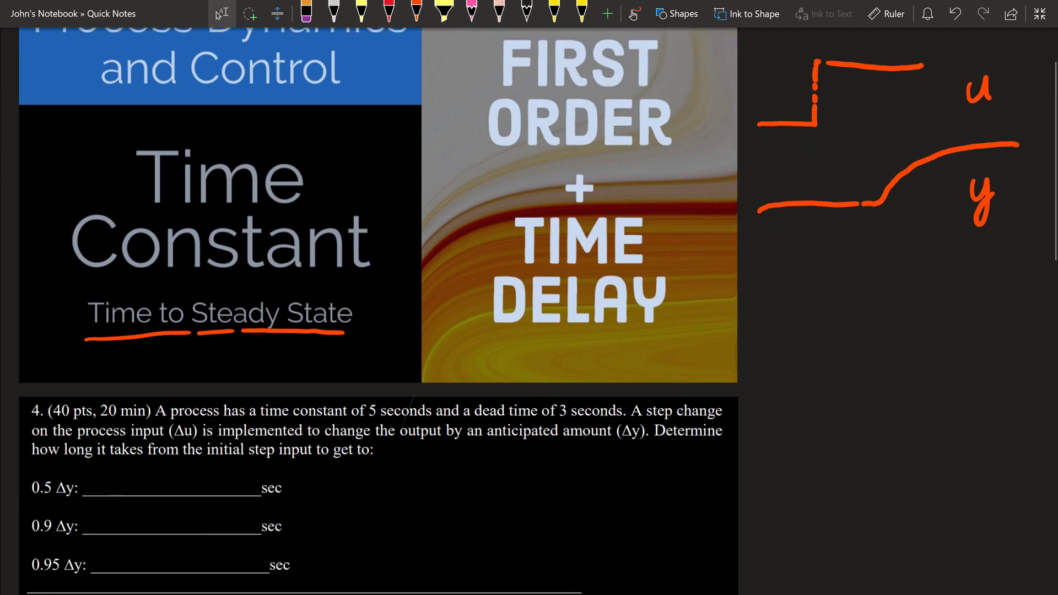
scroll(529, 309, "left", 2)
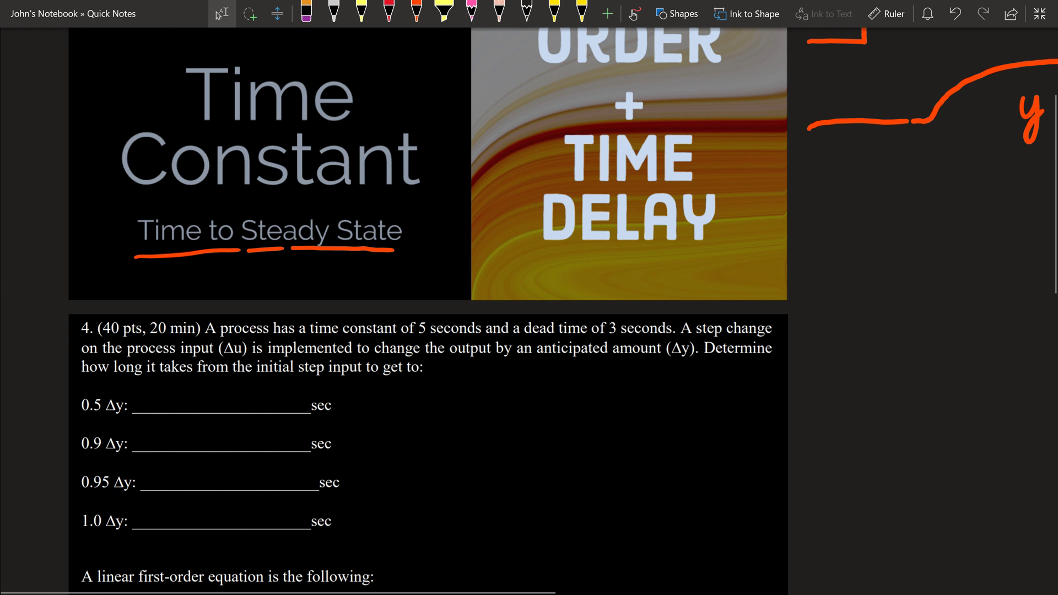
left_click(416, 12)
left_click_drag(411, 336, 652, 335)
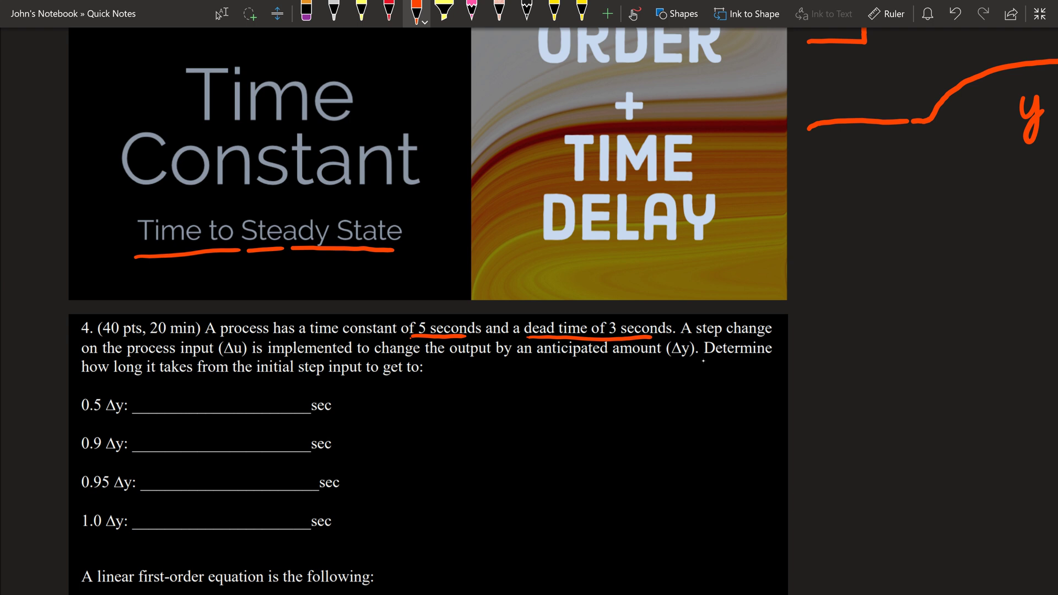
left_click_drag(675, 363, 701, 362)
Circle the 0.5, 0.9, 0.95 and 1.0 Δy fractions
mouse_move(75, 397)
left_mouse_down()
mouse_move(141, 413)
mouse_move(69, 398)
left_mouse_up()
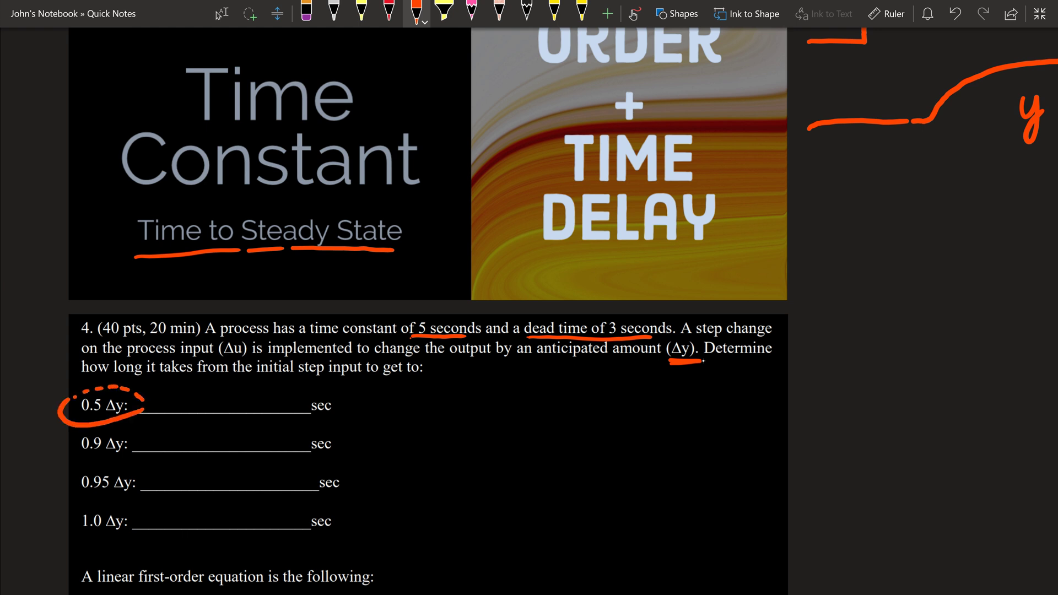
mouse_move(67, 436)
left_mouse_down()
mouse_move(79, 428)
mouse_move(83, 462)
mouse_move(67, 440)
mouse_move(65, 479)
left_mouse_up()
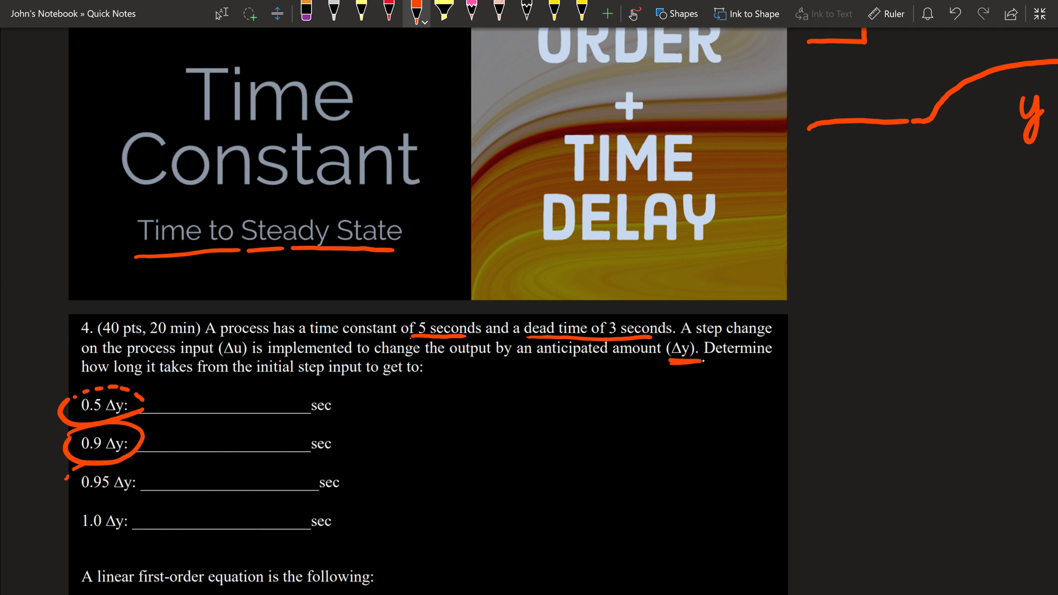
left_click_drag(127, 463, 138, 491)
mouse_move(128, 499)
left_mouse_down()
mouse_move(66, 478)
mouse_move(119, 544)
mouse_move(59, 513)
left_mouse_up()
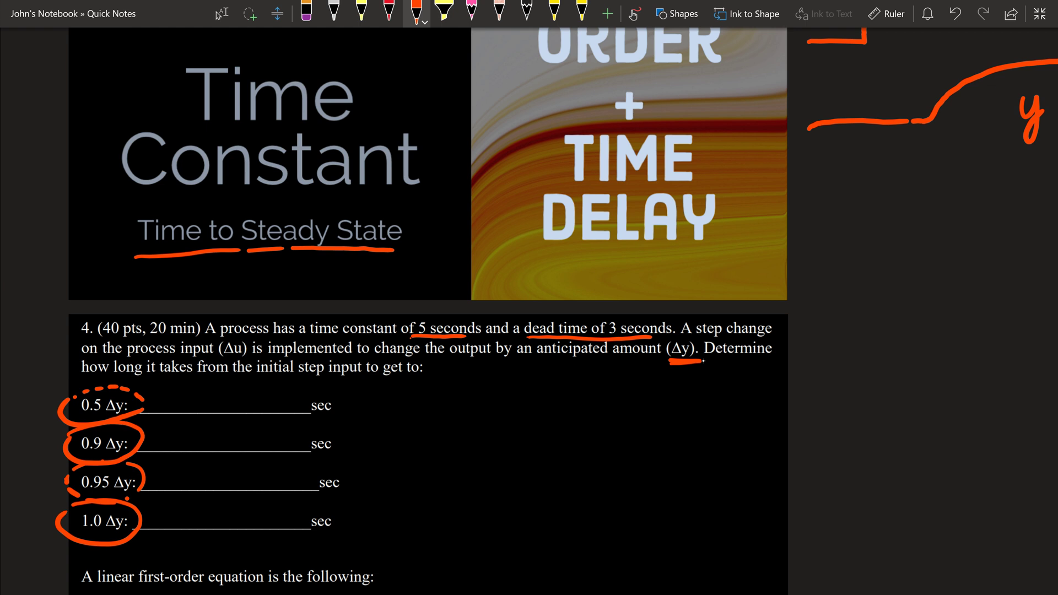
In red, draw a t=0 line with its label and mark the dead-time gap, undoing a stray arrow
scroll(529, 308, "down", 3)
scroll(529, 309, "up", 5)
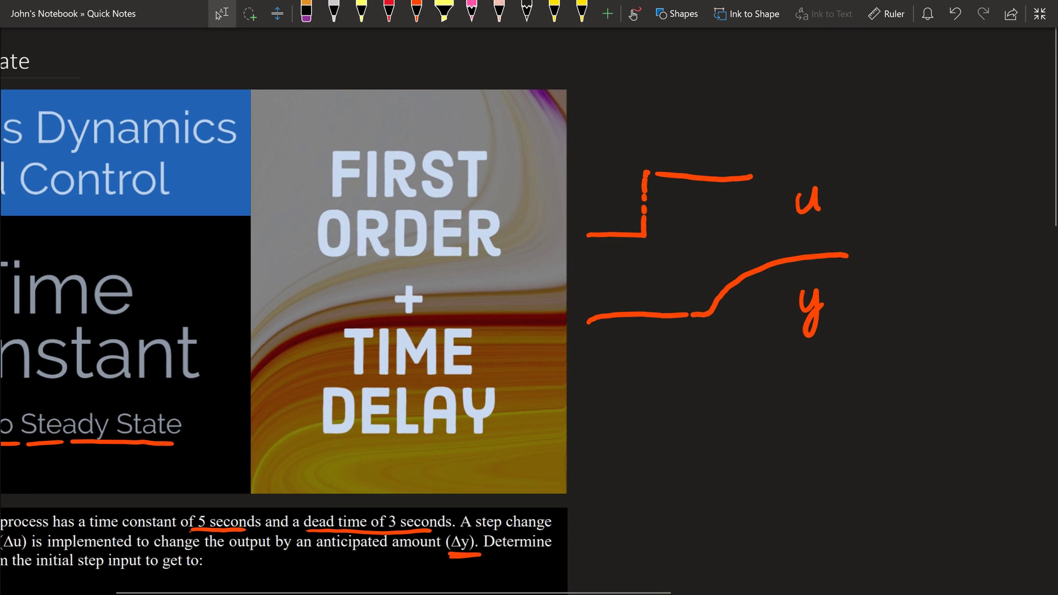
left_click(416, 11)
left_click_drag(641, 248, 635, 385)
mouse_move(633, 398)
left_mouse_down()
mouse_move(645, 407)
mouse_move(634, 393)
left_mouse_up()
left_click_drag(631, 398, 666, 389)
mouse_move(654, 399)
left_mouse_down()
mouse_move(678, 411)
mouse_move(679, 386)
left_mouse_up()
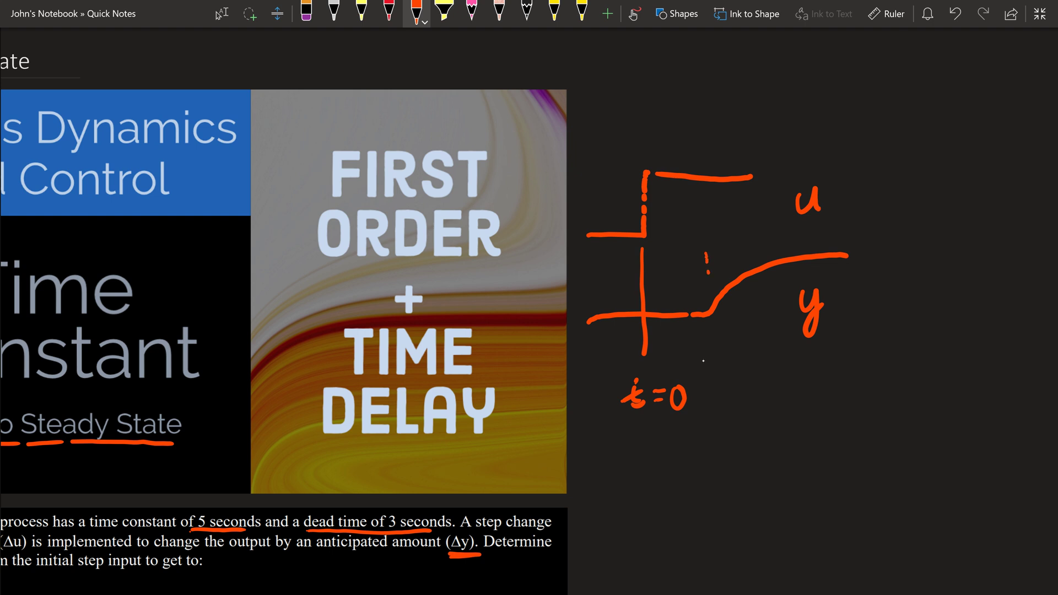
mouse_move(707, 273)
left_mouse_down()
mouse_move(707, 349)
mouse_move(664, 334)
mouse_move(682, 361)
left_mouse_up()
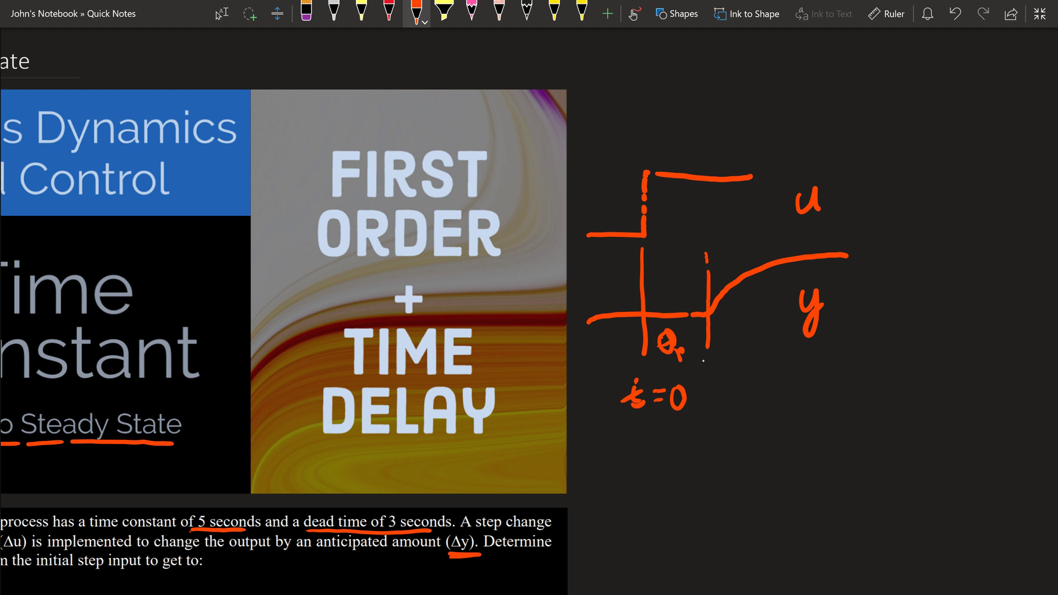
left_click_drag(734, 308, 795, 280)
key("ctrl+z")
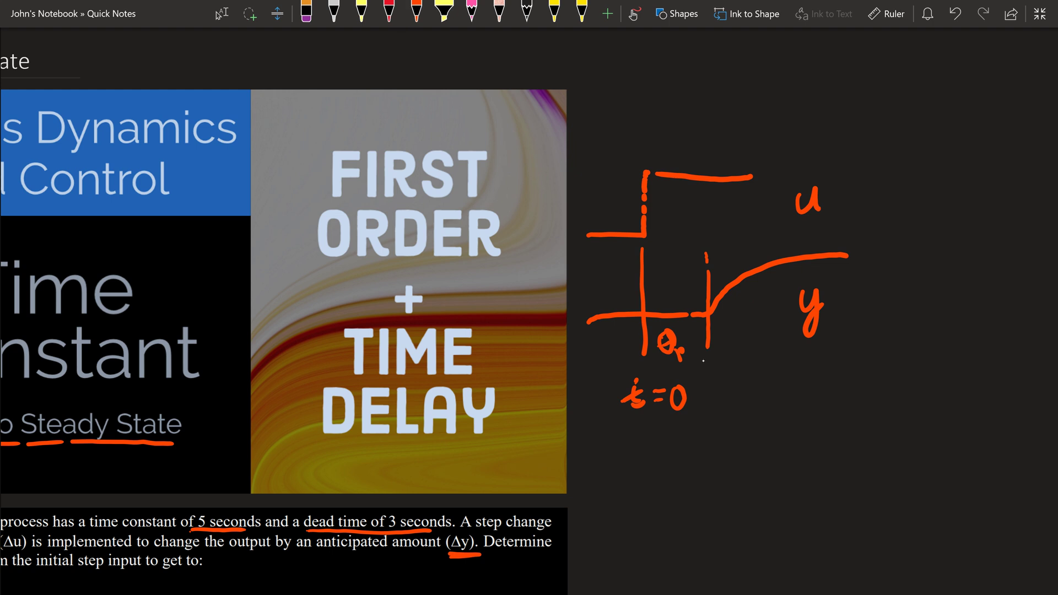
In orange, add a dashed steady-state line plus Δy and Δu arrows
left_click(417, 13)
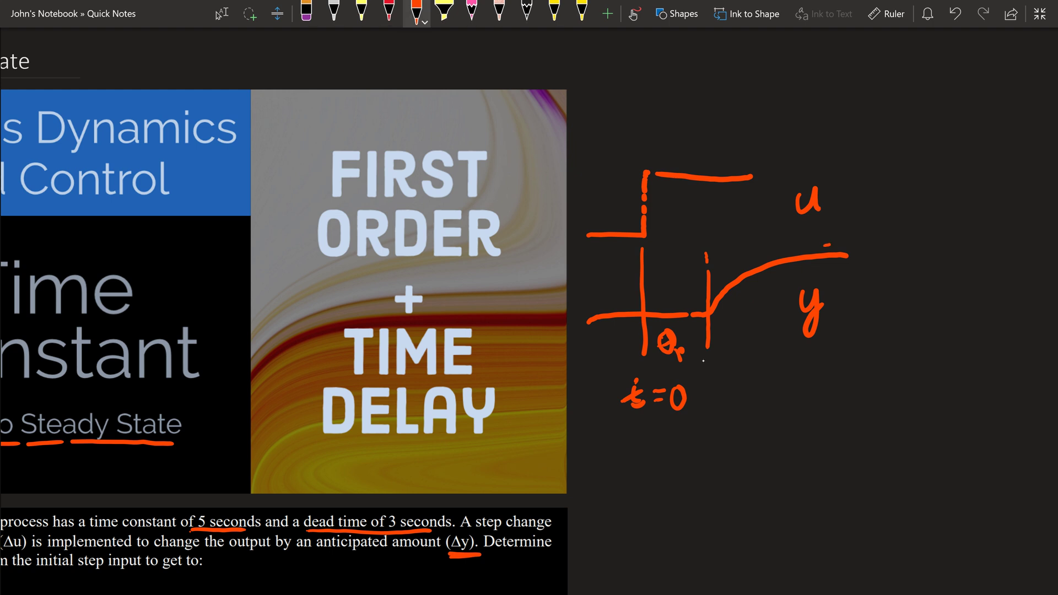
left_click_drag(823, 245, 868, 244)
left_click_drag(896, 244, 986, 243)
mouse_move(908, 261)
left_mouse_down()
mouse_move(910, 321)
mouse_move(916, 303)
mouse_move(900, 265)
mouse_move(942, 289)
mouse_move(958, 279)
mouse_move(948, 303)
left_mouse_up()
mouse_move(897, 180)
left_mouse_down()
mouse_move(899, 222)
mouse_move(901, 189)
mouse_move(954, 201)
left_mouse_up()
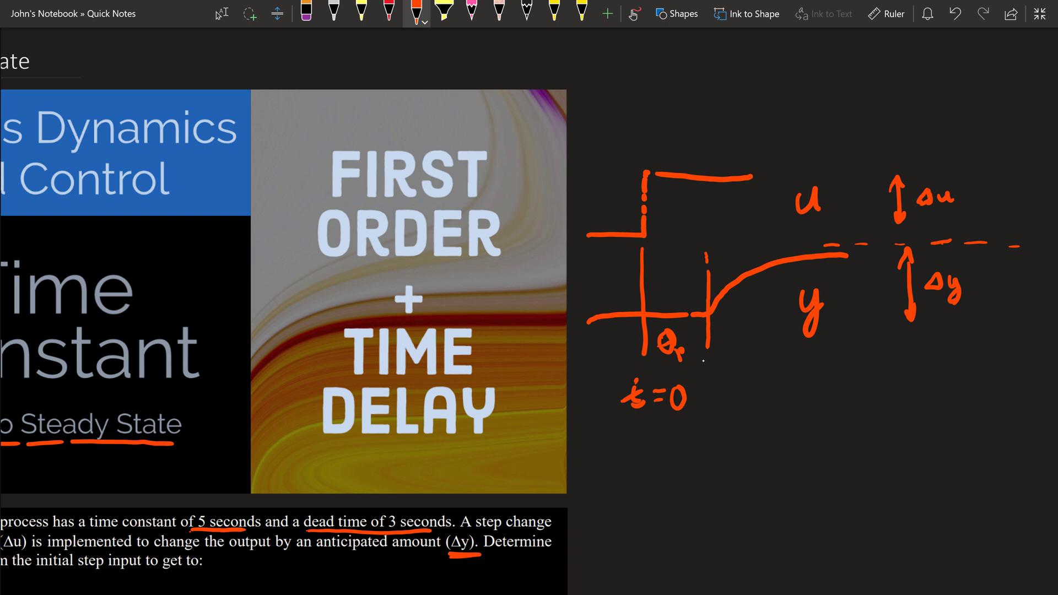
Dot the 63.2% point on the response curve and write '63.2%' with τp beneath it
left_click_drag(633, 281, 652, 282)
left_click_drag(736, 285, 730, 315)
mouse_move(828, 372)
left_mouse_down()
mouse_move(815, 394)
mouse_move(854, 392)
mouse_move(843, 399)
mouse_move(888, 381)
mouse_move(889, 395)
mouse_move(901, 380)
mouse_move(911, 397)
mouse_move(867, 443)
left_mouse_up()
left_click(867, 395)
left_click_drag(856, 424, 881, 421)
left_click_drag(877, 441, 879, 462)
left_click_drag(878, 444, 884, 451)
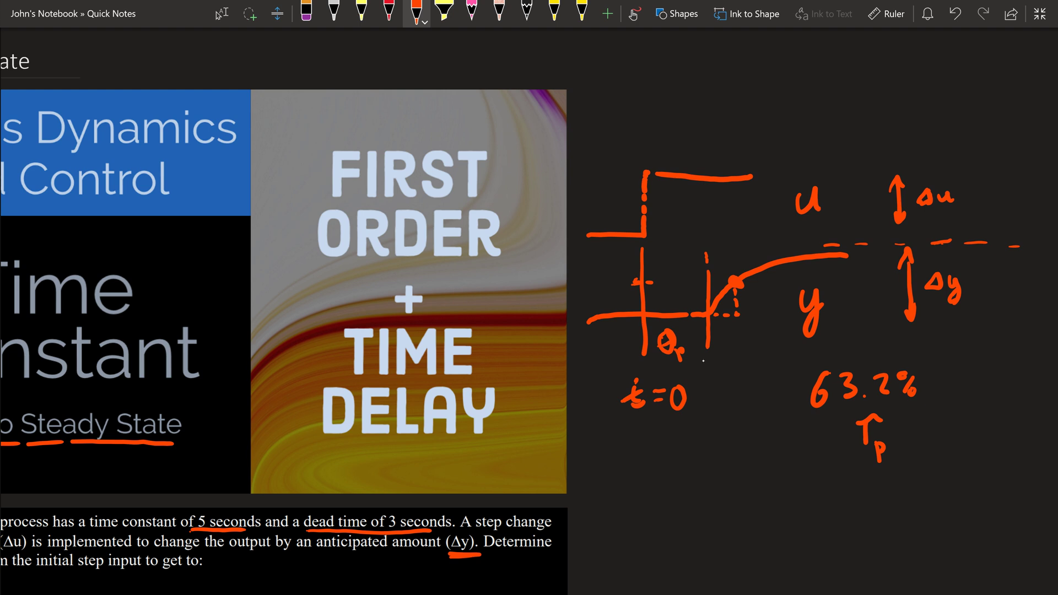
Handwrite '< 8 sec' and '=> 3 sec' beside the 0.5 Δy question in orange
scroll(528, 309, "down", 5)
scroll(528, 308, "left", 5)
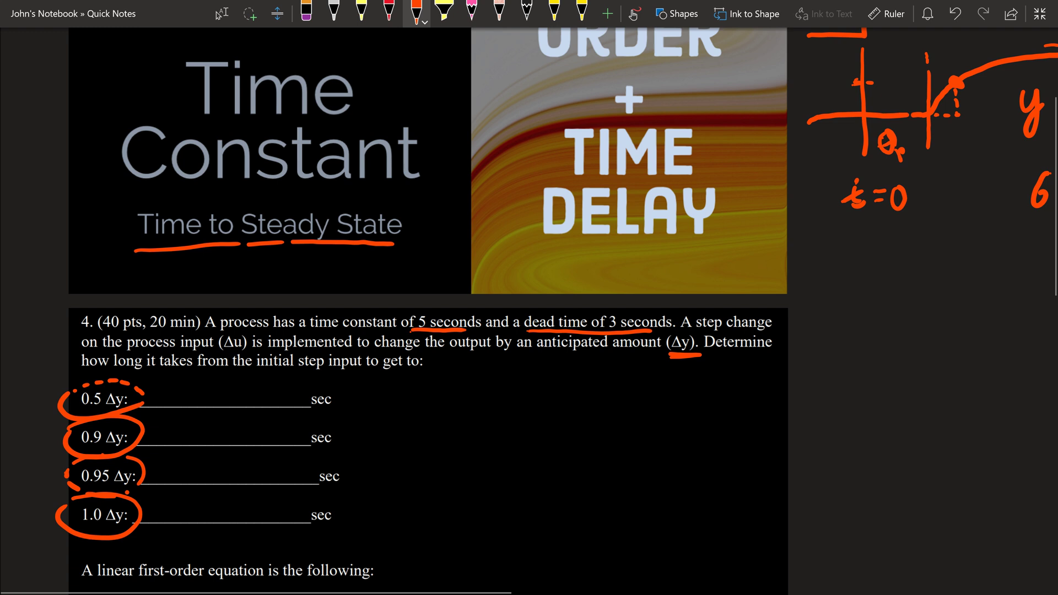
left_click(221, 14)
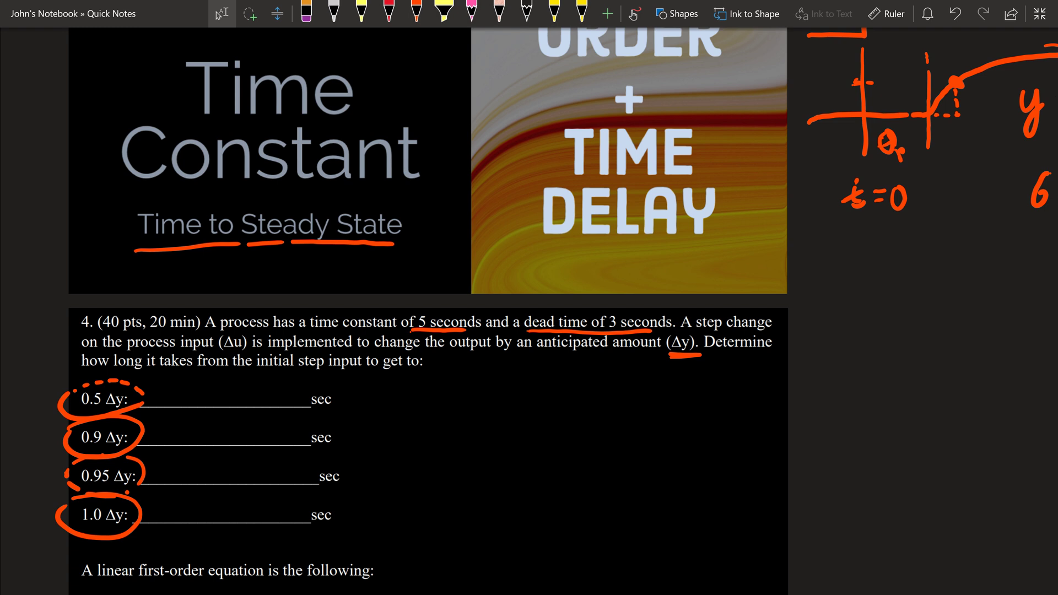
scroll(529, 309, "up", 2)
scroll(529, 308, "right", 4)
scroll(528, 308, "left", 5)
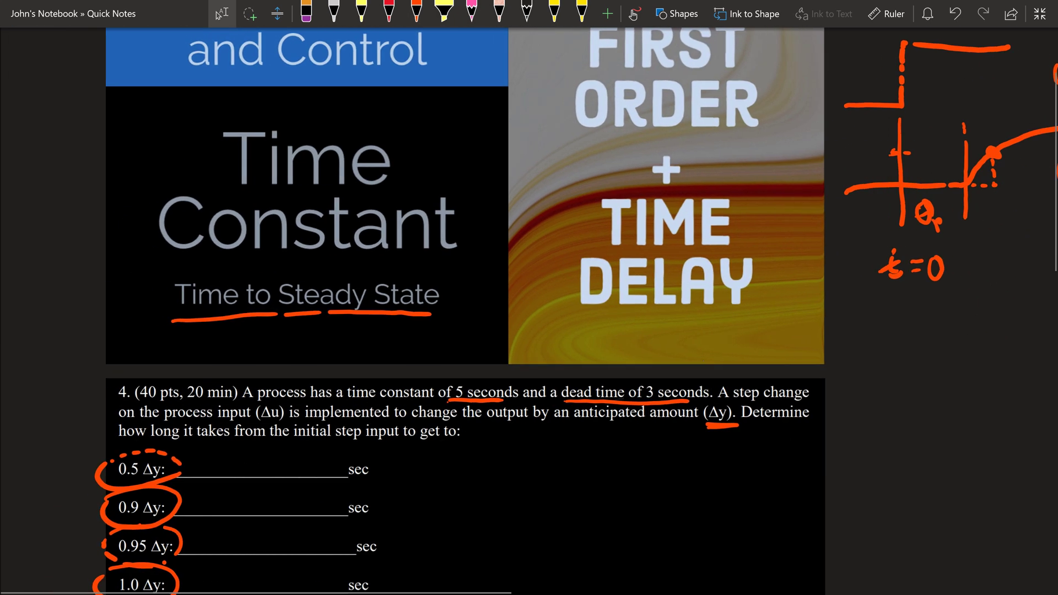
left_click(416, 11)
mouse_move(390, 455)
left_mouse_down()
mouse_move(389, 470)
mouse_move(416, 458)
mouse_move(411, 480)
mouse_move(477, 478)
left_mouse_up()
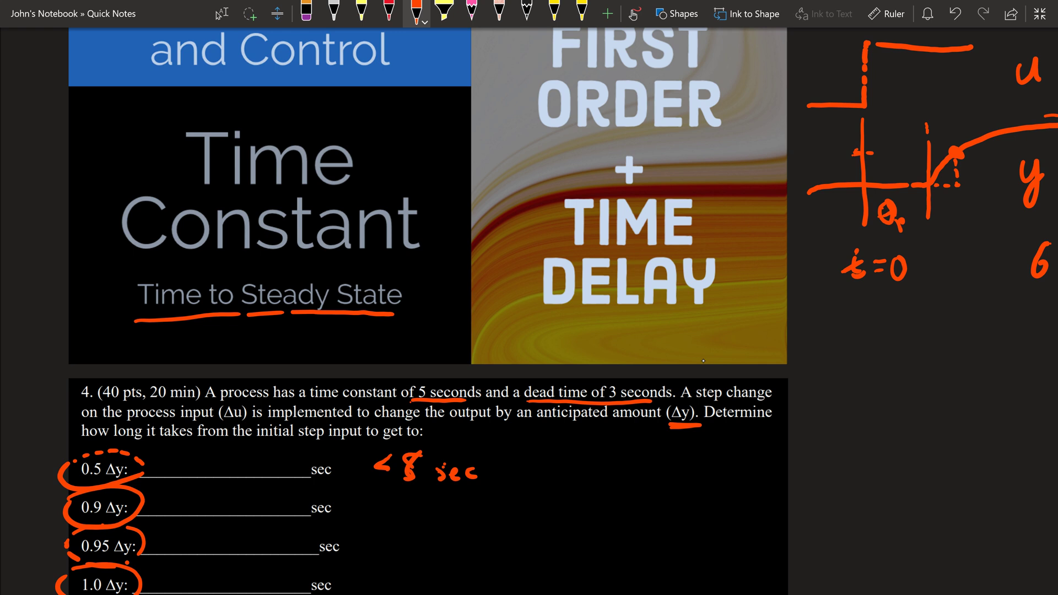
mouse_move(518, 456)
left_mouse_down()
mouse_move(561, 459)
mouse_move(555, 469)
mouse_move(605, 466)
left_mouse_up()
left_click_drag(617, 461, 615, 469)
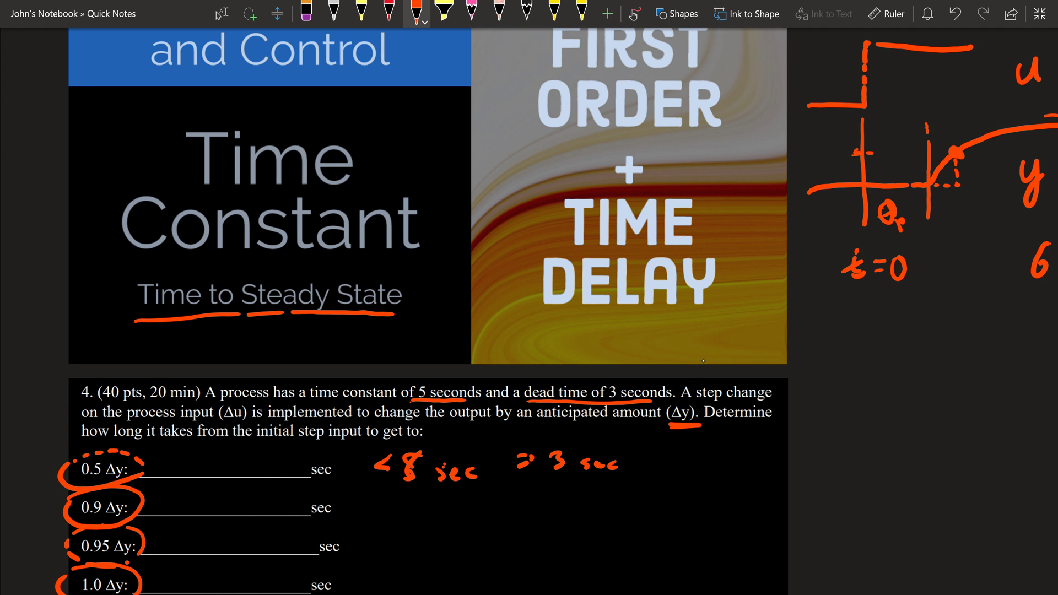
scroll(419, 308, "down", 7)
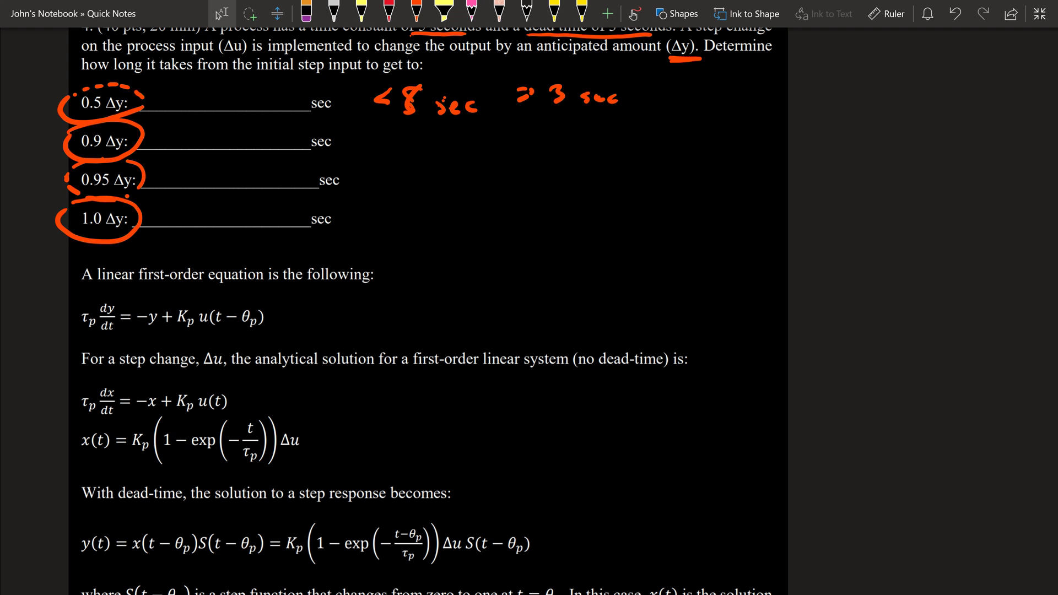
Underline θp, τp and Kp in the first-order equation in red
scroll(418, 308, "up", 5)
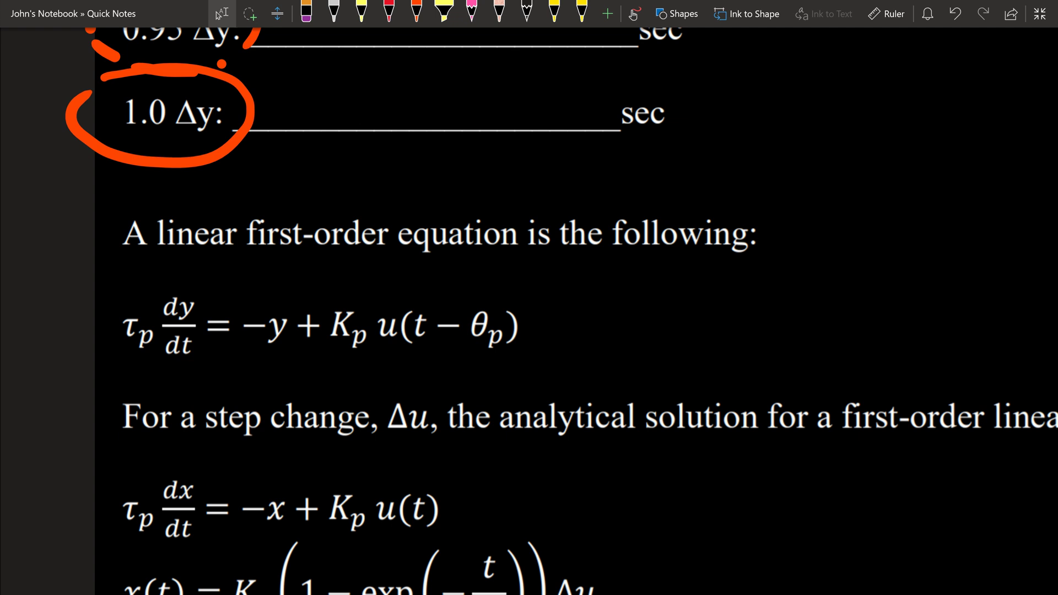
left_click(416, 11)
left_click_drag(471, 354, 505, 354)
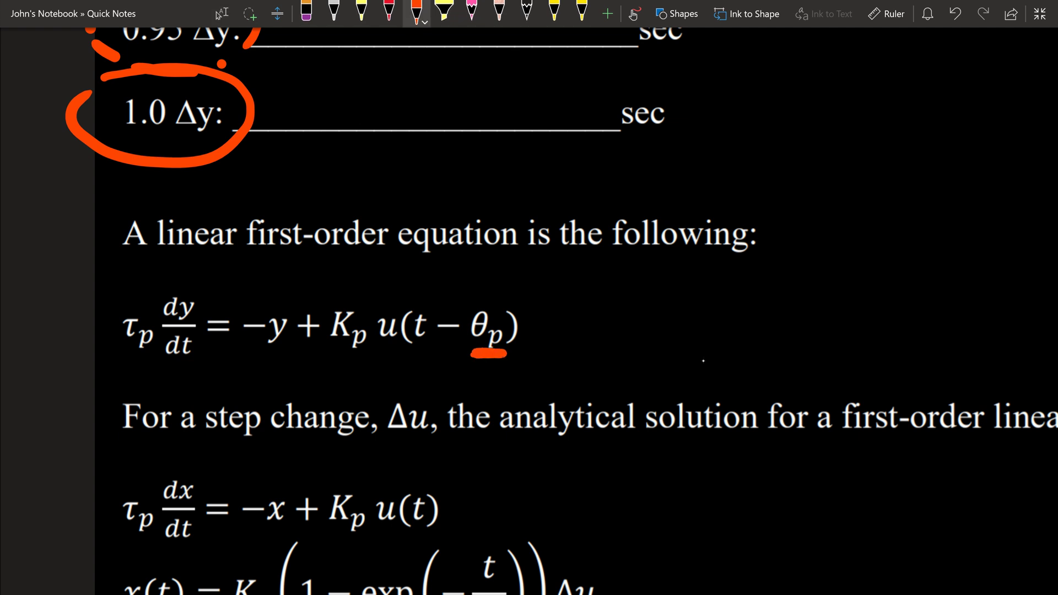
left_click_drag(143, 357, 117, 363)
left_click_drag(335, 362, 365, 361)
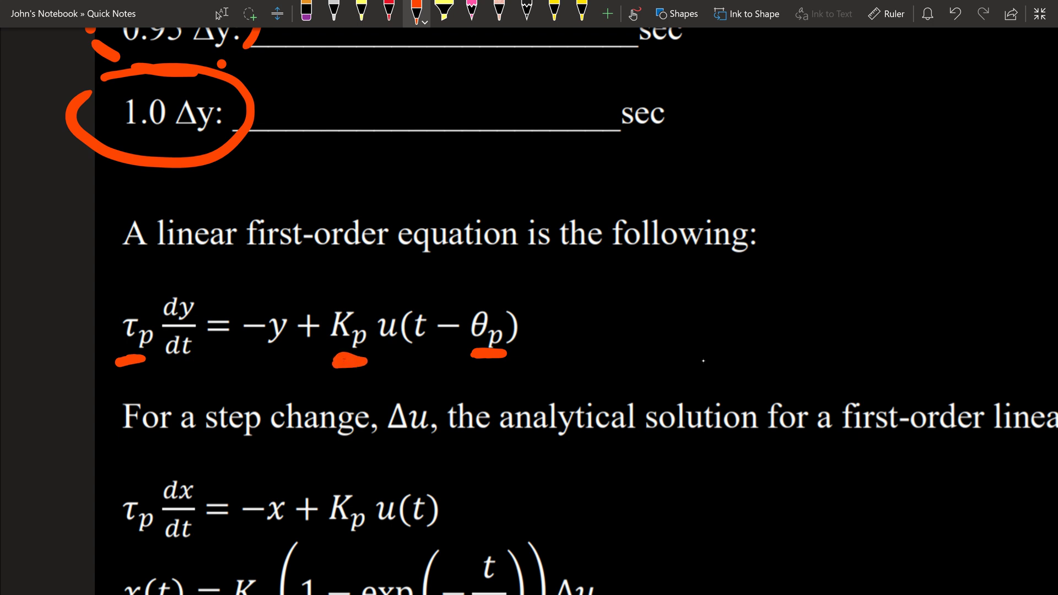
Circle Δu and underline the 1 − exp(−t/τp) term in the x(t) solution
left_click(221, 14)
scroll(289, 237, "down", 5)
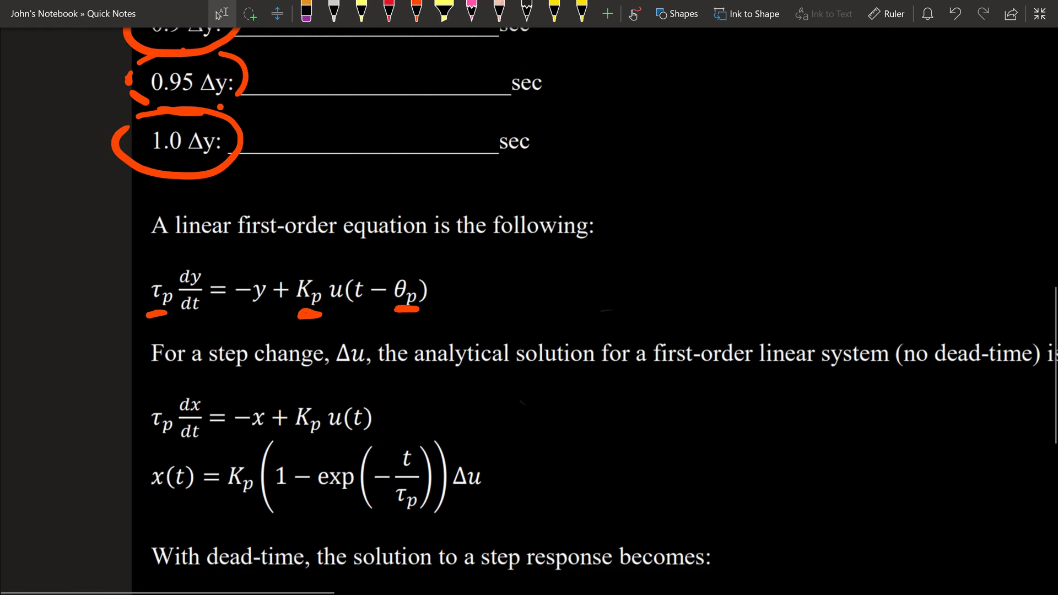
scroll(538, 310, "right", 3)
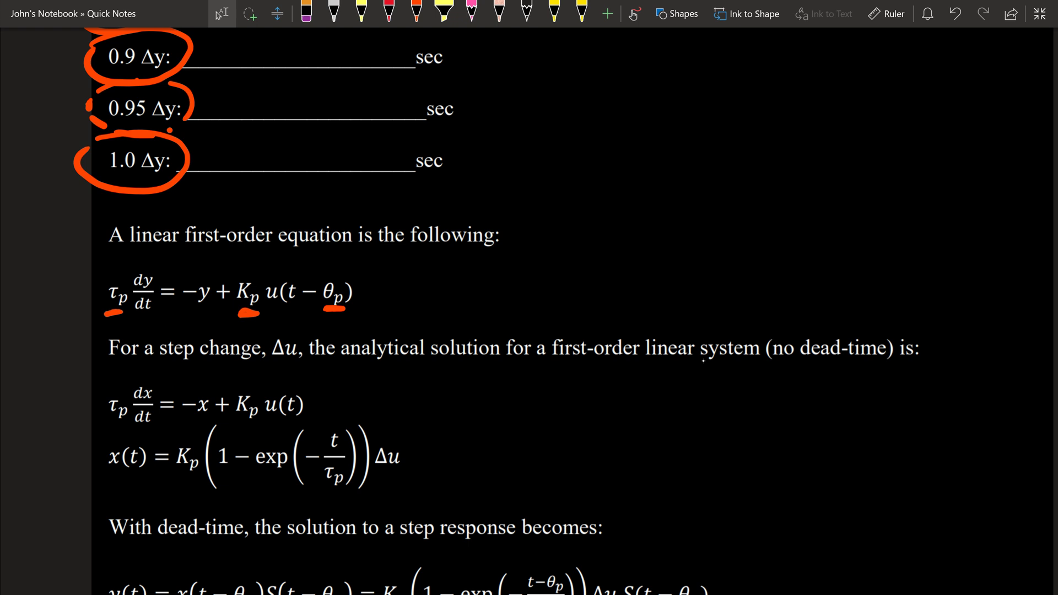
left_click(417, 13)
mouse_move(385, 434)
left_mouse_down()
mouse_move(366, 467)
mouse_move(388, 432)
left_mouse_up()
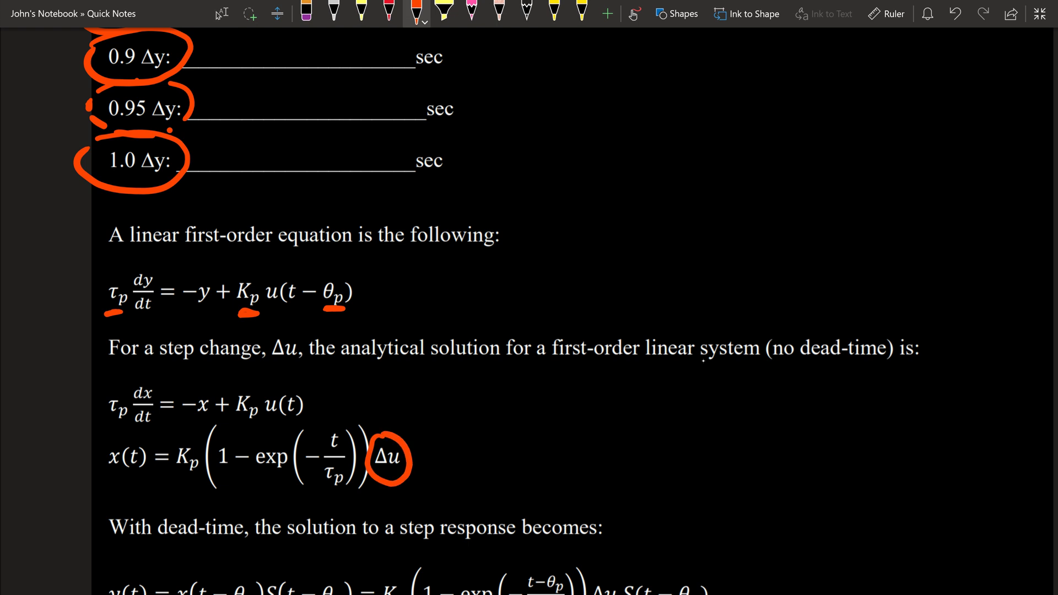
left_click_drag(178, 498, 350, 497)
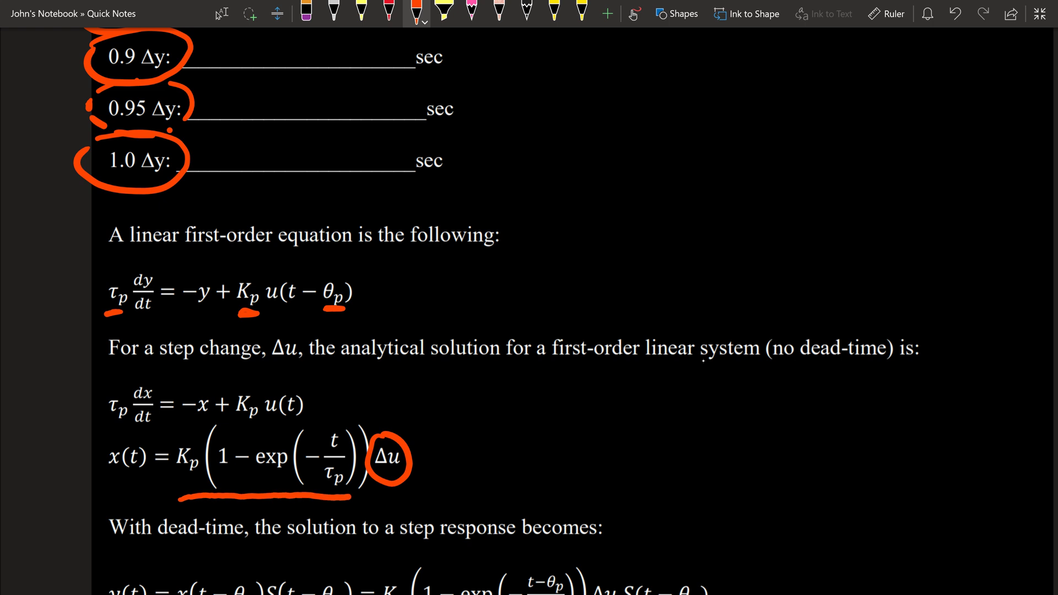
scroll(529, 297, "down", 3)
Draw an arrow with θp at the t − θp numerator and underline S(t − θp)
left_click(221, 13)
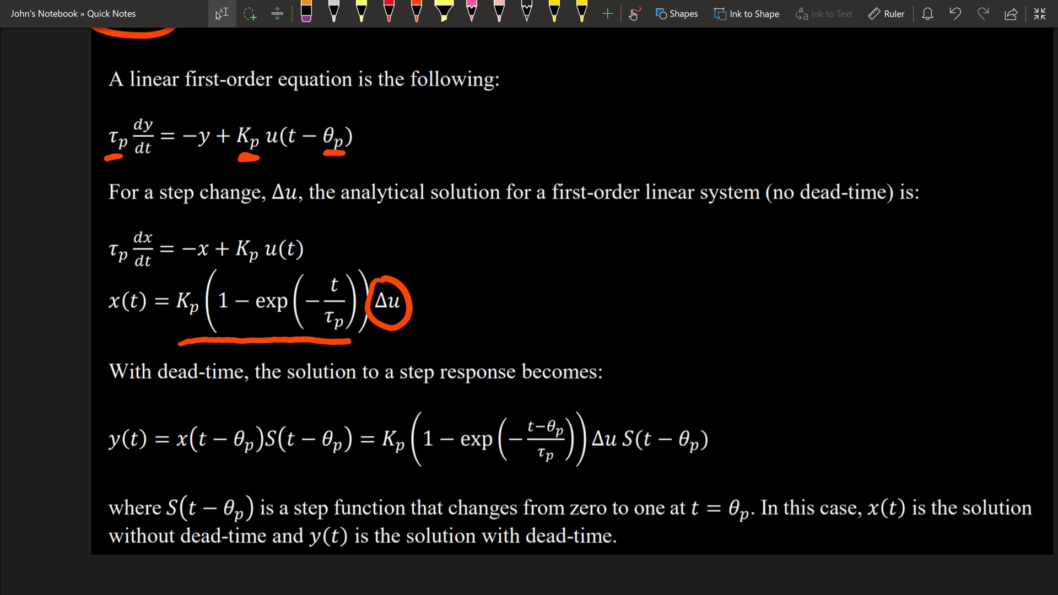
left_click(416, 13)
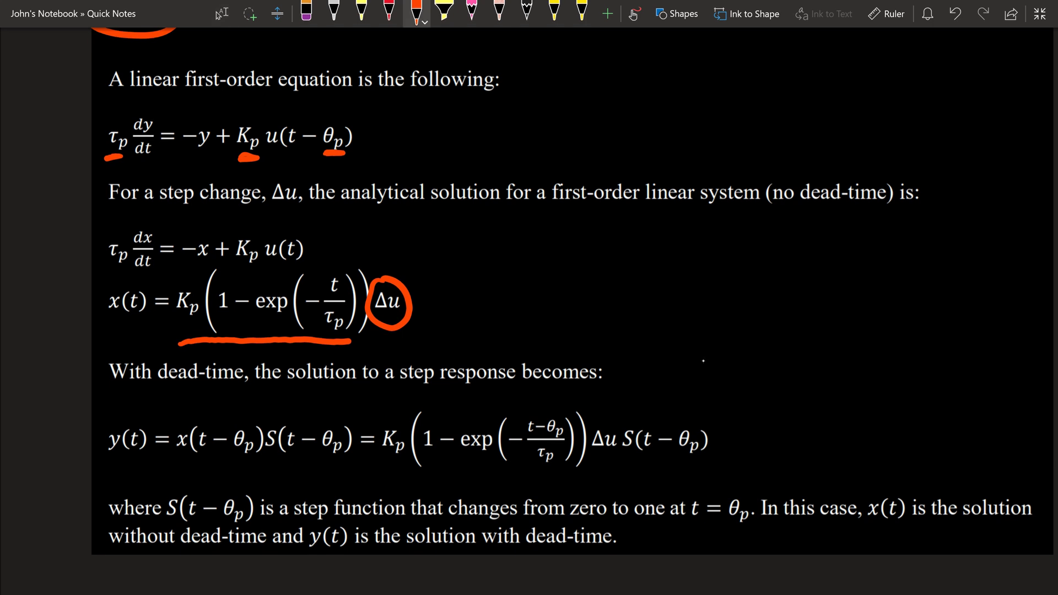
mouse_move(551, 410)
left_mouse_down()
mouse_move(602, 388)
mouse_move(563, 414)
left_mouse_up()
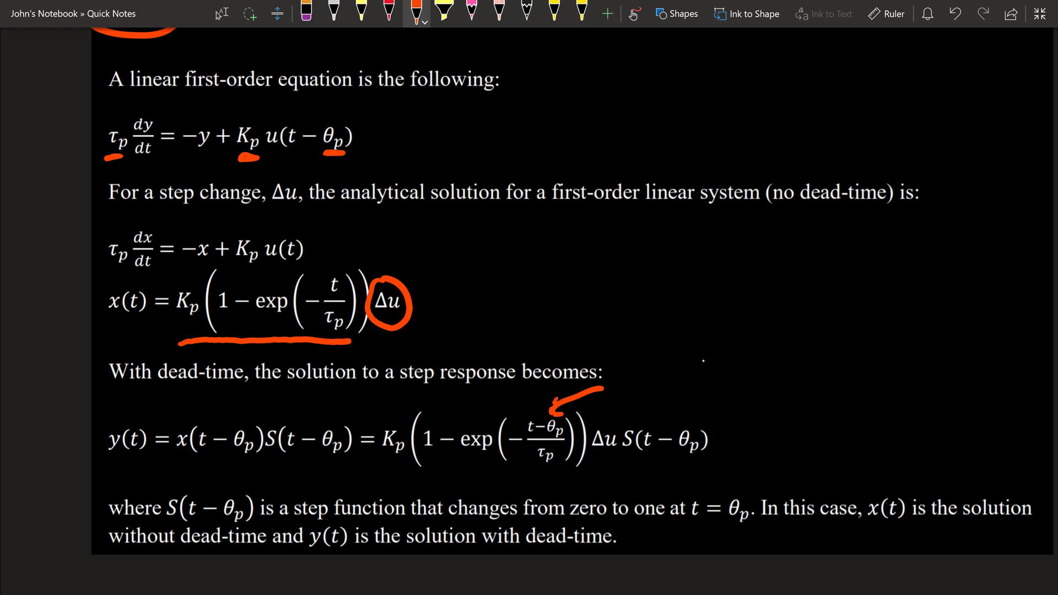
mouse_move(622, 370)
left_mouse_down()
mouse_move(611, 388)
mouse_move(625, 375)
mouse_move(638, 389)
left_mouse_up()
mouse_move(618, 455)
left_mouse_down()
mouse_move(623, 465)
mouse_move(701, 456)
left_mouse_up()
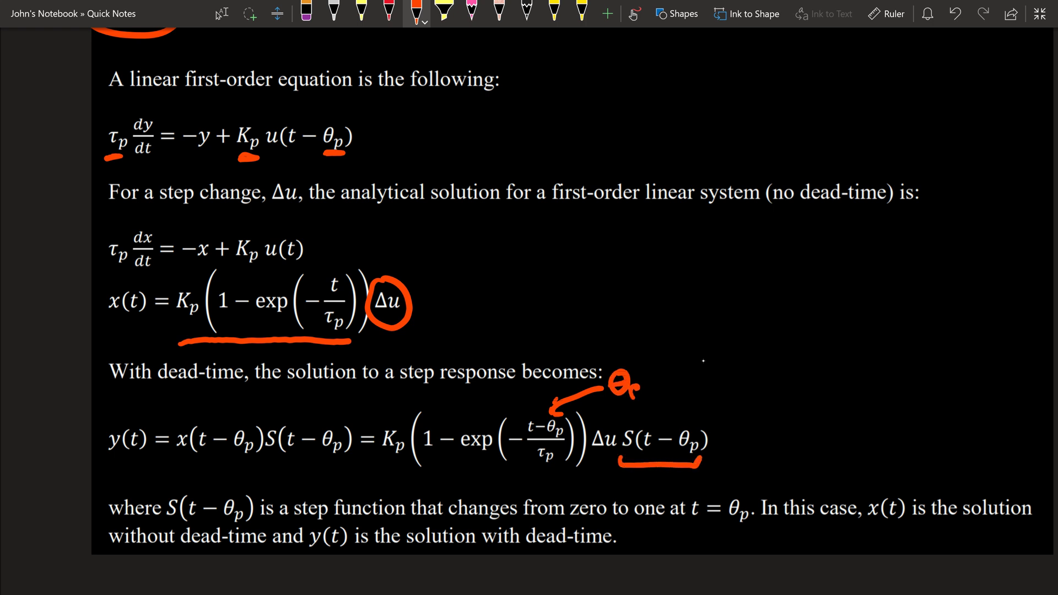
Sketch a step at t=0 and a delayed step below it, marking the dead-time shift
mouse_move(715, 325)
left_mouse_down()
mouse_move(761, 325)
mouse_move(776, 277)
mouse_move(893, 273)
left_mouse_up()
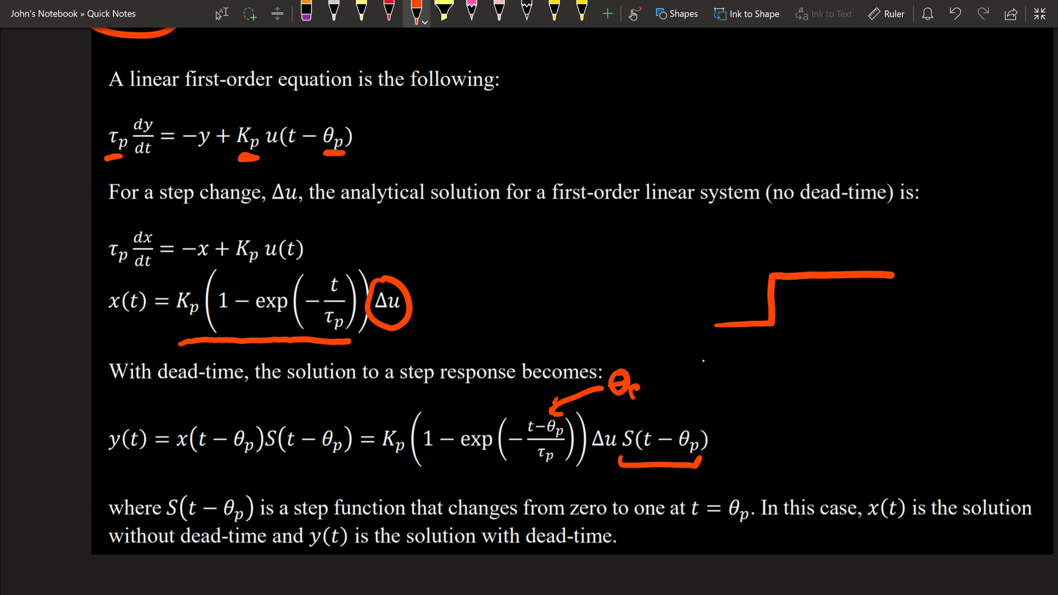
mouse_move(765, 337)
left_mouse_down()
mouse_move(772, 357)
mouse_move(772, 345)
left_mouse_up()
left_click_drag(774, 347, 788, 338)
mouse_move(707, 393)
left_mouse_down()
mouse_move(802, 390)
mouse_move(825, 377)
mouse_move(823, 345)
mouse_move(914, 348)
left_mouse_up()
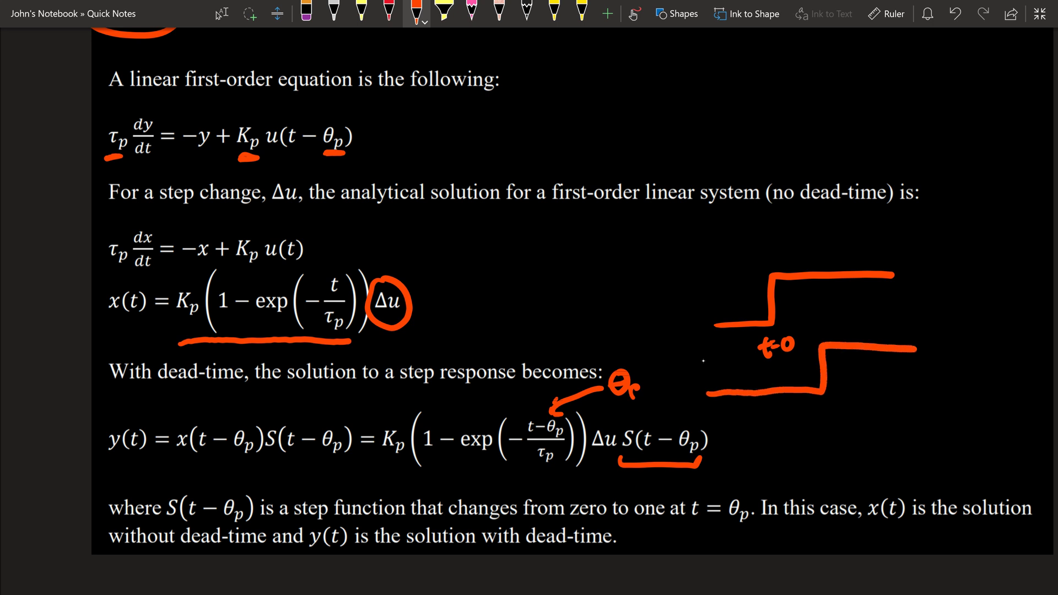
mouse_move(767, 384)
left_mouse_down()
mouse_move(766, 409)
mouse_move(818, 409)
mouse_move(791, 415)
mouse_move(813, 431)
left_mouse_up()
mouse_move(777, 310)
left_mouse_down()
mouse_move(815, 309)
mouse_move(805, 317)
left_mouse_up()
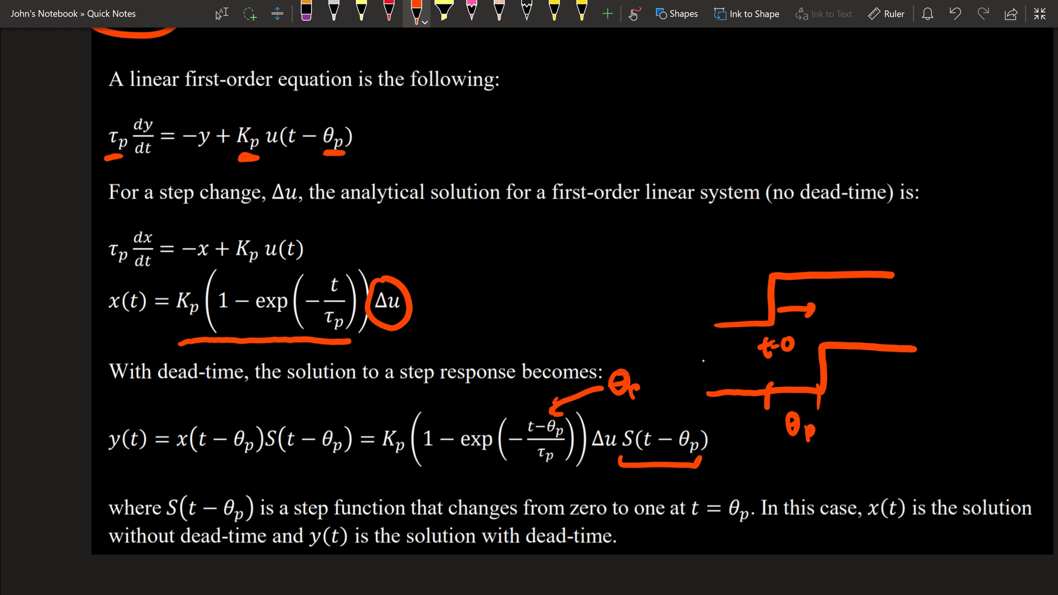
Label both steps 0 and 1 and link S(t − θp) to the delayed step
mouse_move(692, 312)
left_mouse_down()
mouse_move(683, 330)
mouse_move(696, 316)
left_mouse_up()
left_click_drag(912, 251, 903, 284)
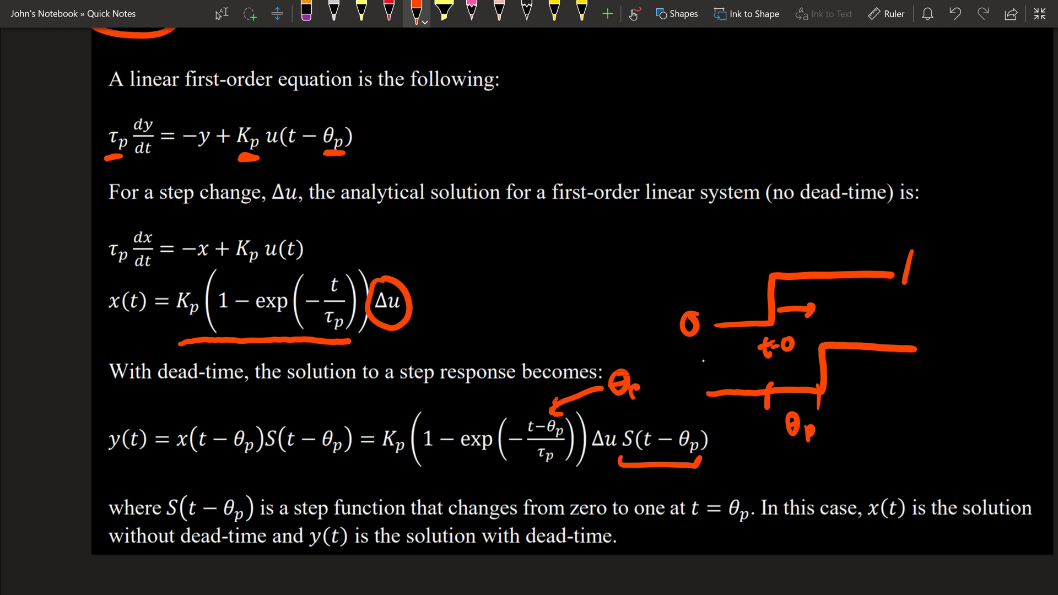
left_click_drag(689, 380, 680, 409)
left_click_drag(930, 332, 928, 353)
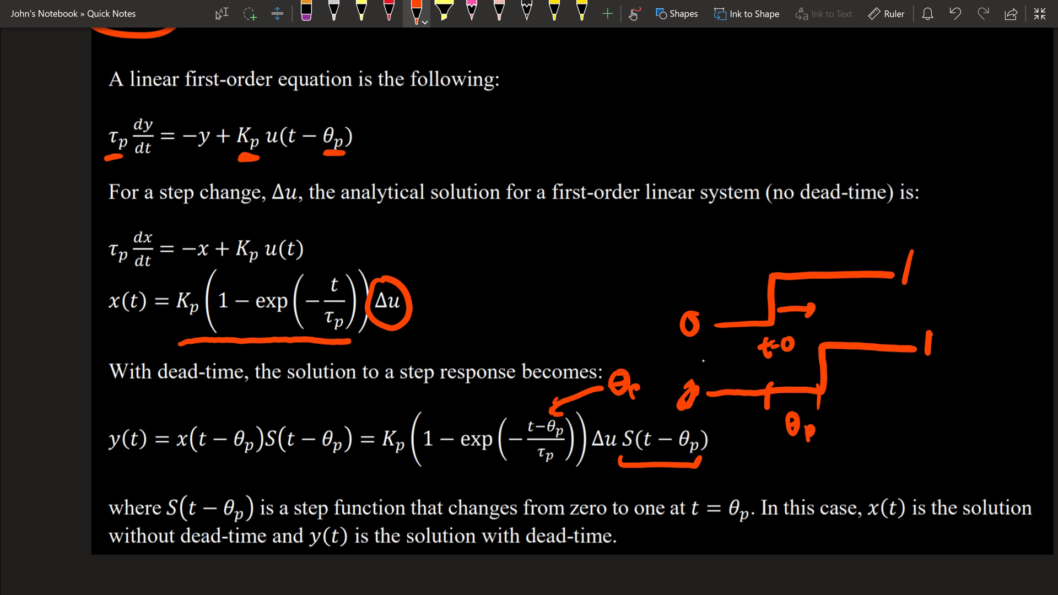
mouse_move(627, 473)
left_mouse_down()
mouse_move(685, 421)
mouse_move(720, 409)
left_mouse_up()
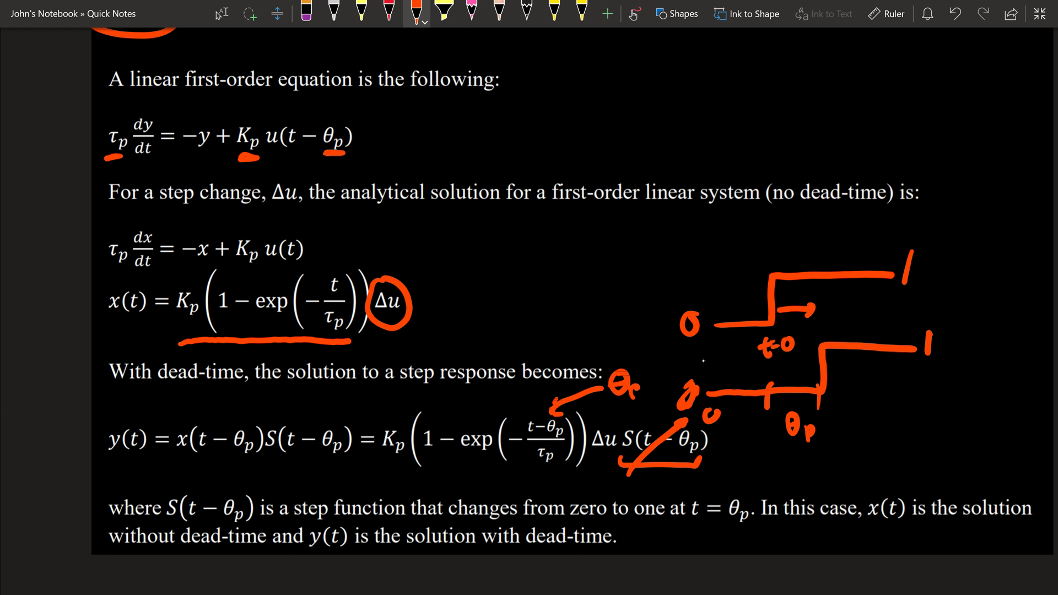
Write a 1 above S(t − θp) and undo the step sketches and labels with Ctrl+Z
key("ctrl+z")
left_click(417, 14)
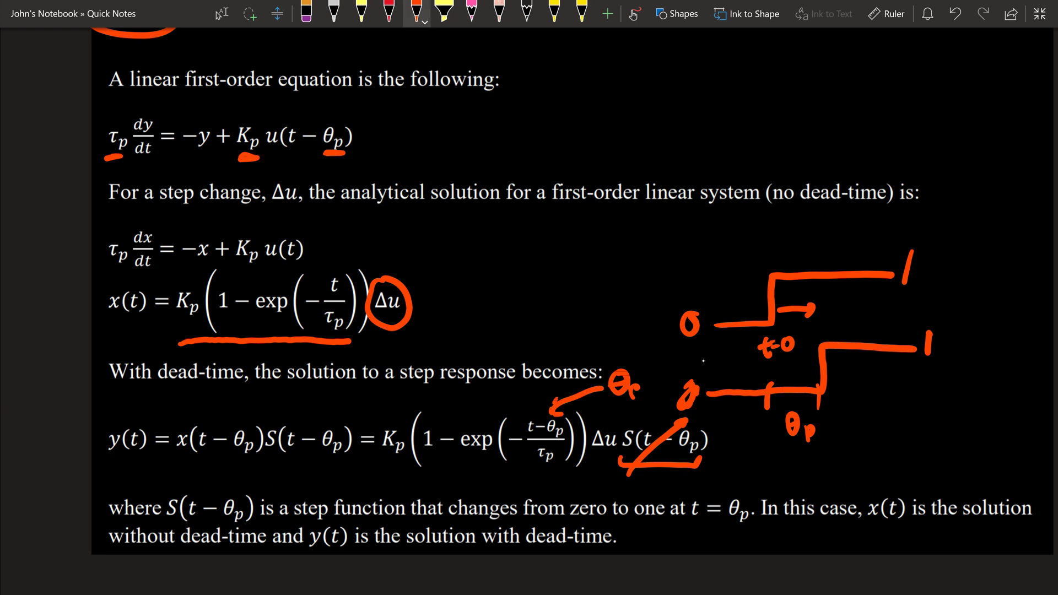
left_click_drag(706, 409, 706, 424)
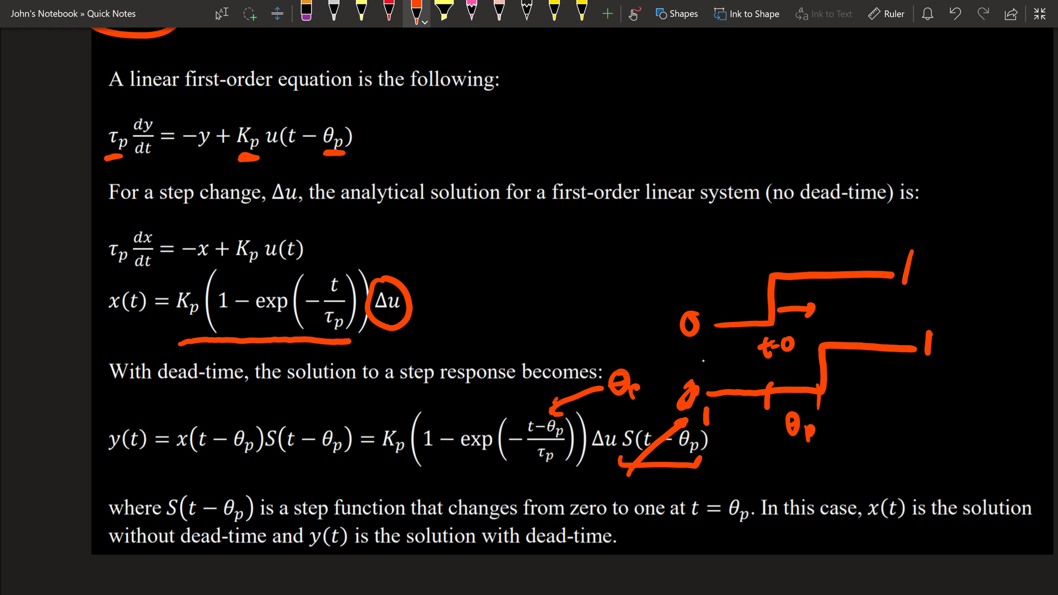
key("ctrl+z")
key("ctrl+z")
key("ctrl+z")
key("ctrl+z")
key("ctrl+z")
key("ctrl+z")
key("ctrl+z")
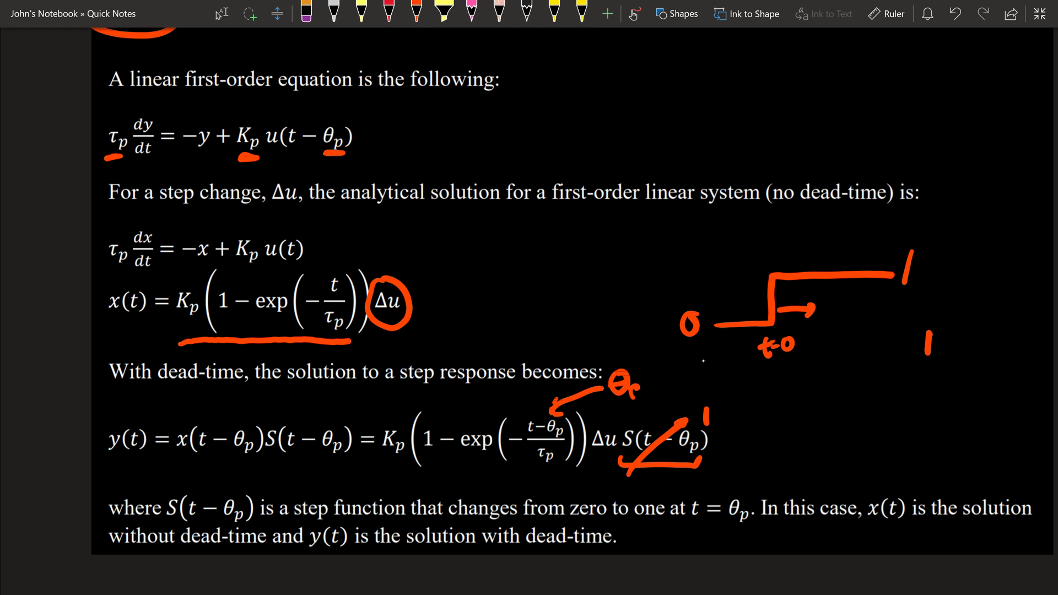
key("ctrl+z")
key("ctrl+z")
key("ctrl+z")
key("ctrl+z")
key("ctrl+z")
key("ctrl+z")
key("ctrl+z")
key("ctrl+z")
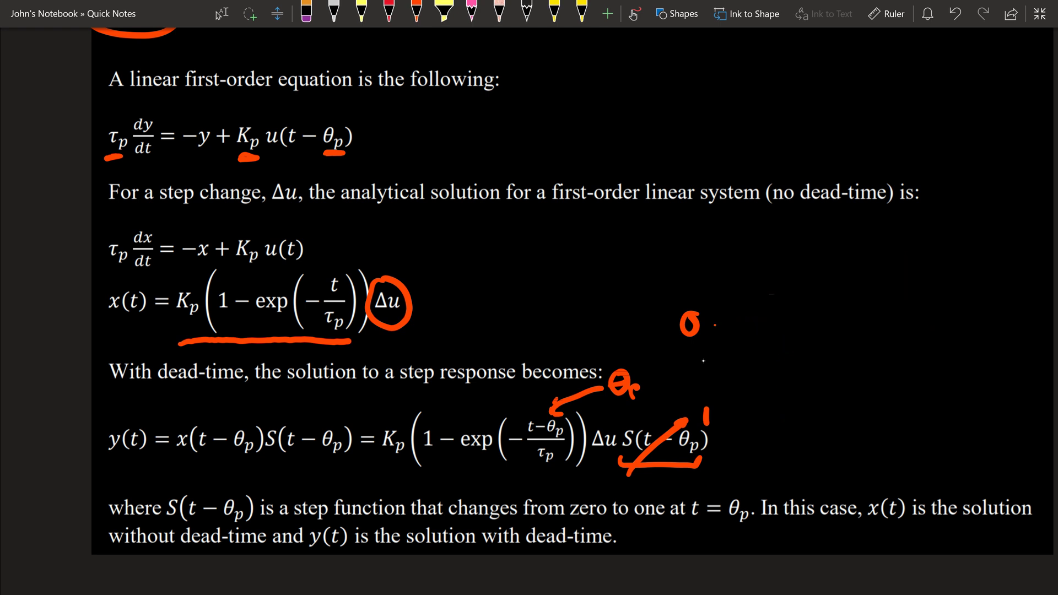
key("ctrl+z")
key("ctrl+z")
key("ctrl+z")
key("ctrl+z")
key("ctrl+z")
key("ctrl+z")
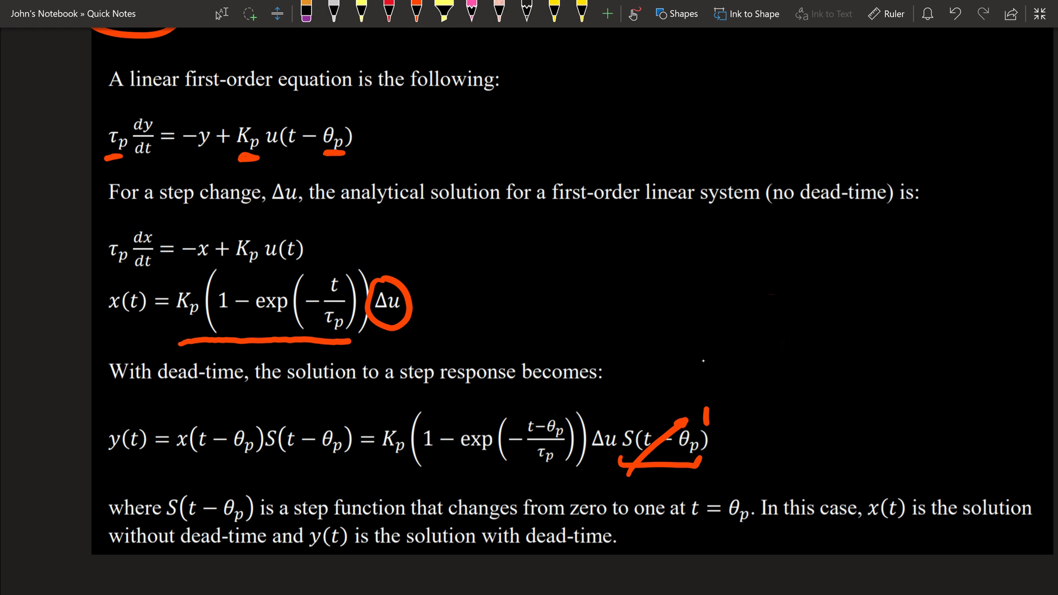
left_click(417, 13)
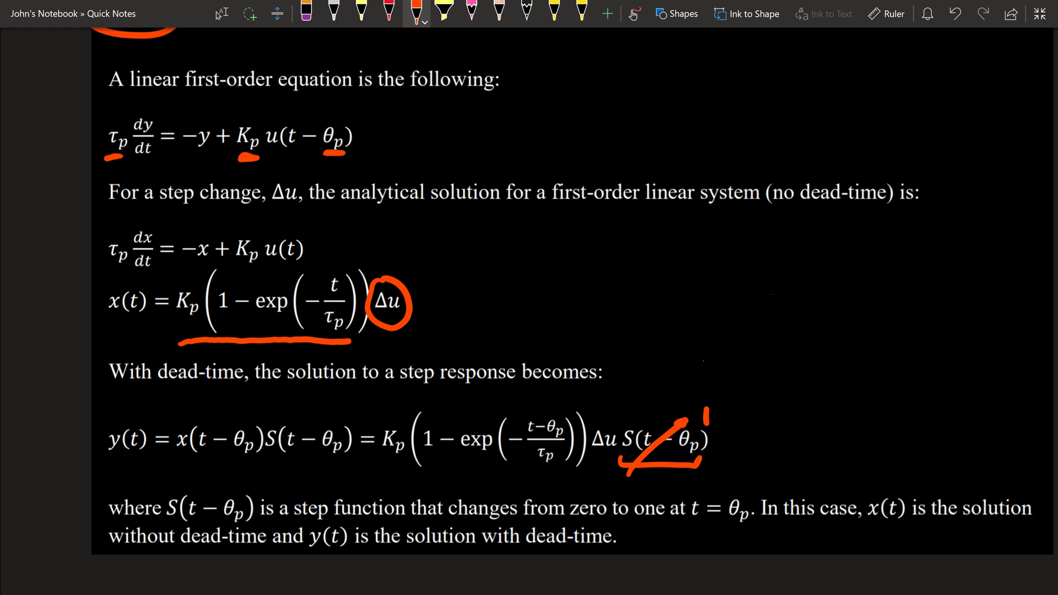
Circle y(t) and handwrite '0.5 Δy = Kp' below the printed equations
scroll(529, 308, "down", 3)
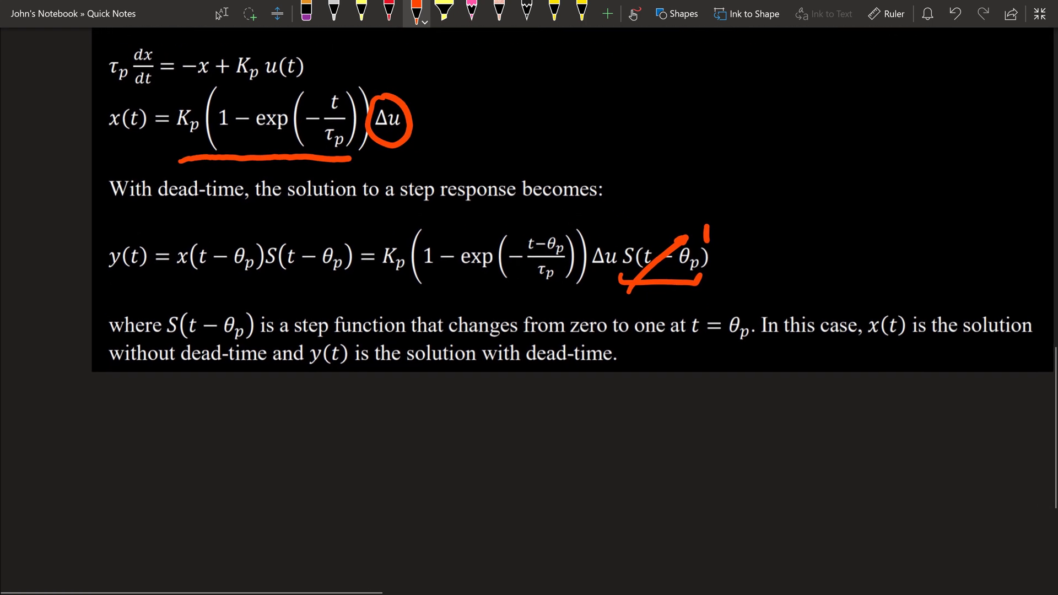
mouse_move(92, 248)
left_mouse_down()
mouse_move(133, 287)
mouse_move(116, 227)
left_mouse_up()
mouse_move(124, 425)
left_mouse_down()
mouse_move(181, 445)
mouse_move(160, 455)
left_mouse_up()
left_click(148, 457)
left_click(165, 425)
mouse_move(166, 418)
left_mouse_down()
mouse_move(162, 435)
mouse_move(192, 417)
mouse_move(231, 453)
mouse_move(225, 430)
mouse_move(252, 428)
mouse_move(246, 468)
left_mouse_up()
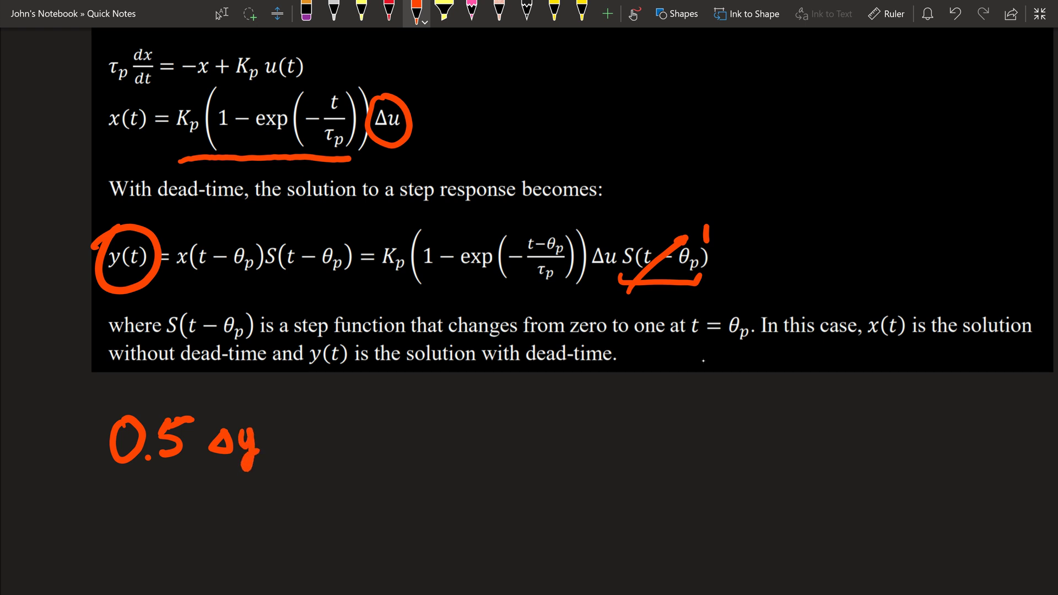
mouse_move(295, 439)
left_mouse_down()
mouse_move(320, 438)
mouse_move(315, 447)
left_mouse_up()
mouse_move(361, 417)
left_mouse_down()
mouse_move(360, 461)
mouse_move(368, 445)
mouse_move(385, 465)
left_mouse_up()
left_click_drag(388, 457, 392, 478)
left_click_drag(389, 455, 389, 465)
Complete the equation with Δu(1 − e^−(t−θp)/τp)
mouse_move(430, 435)
left_mouse_down()
mouse_move(428, 455)
mouse_move(431, 435)
left_mouse_up()
mouse_move(448, 435)
left_mouse_down()
mouse_move(452, 452)
mouse_move(471, 456)
left_mouse_up()
mouse_move(516, 410)
left_mouse_down()
mouse_move(499, 472)
mouse_move(563, 444)
mouse_move(610, 454)
left_mouse_up()
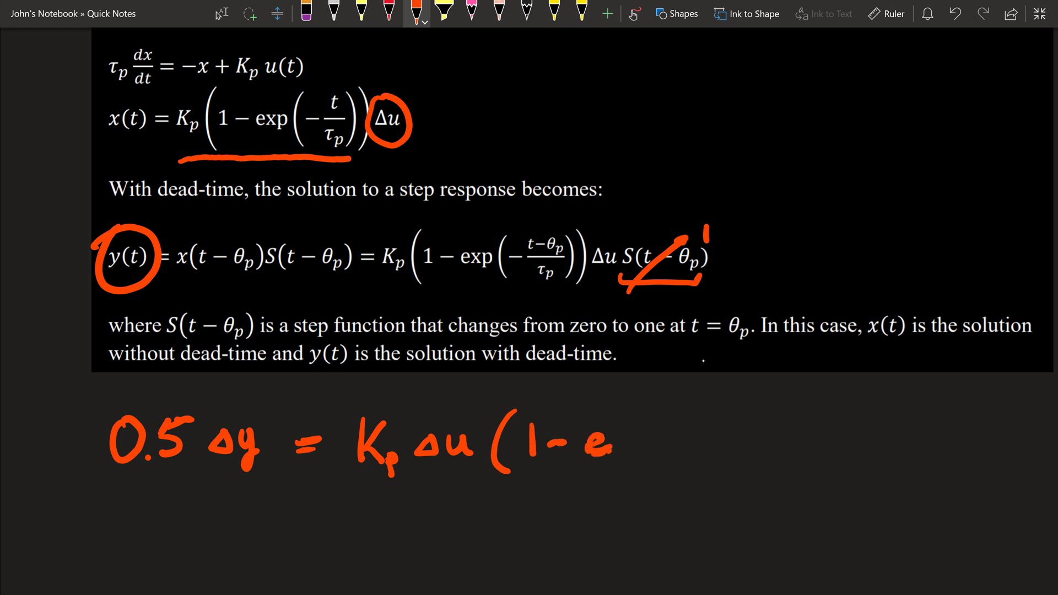
left_click_drag(606, 408, 638, 389)
mouse_move(637, 397)
left_mouse_down()
mouse_move(677, 383)
mouse_move(692, 407)
mouse_move(712, 407)
mouse_move(660, 434)
mouse_move(673, 416)
mouse_move(674, 433)
mouse_move(668, 417)
left_mouse_up()
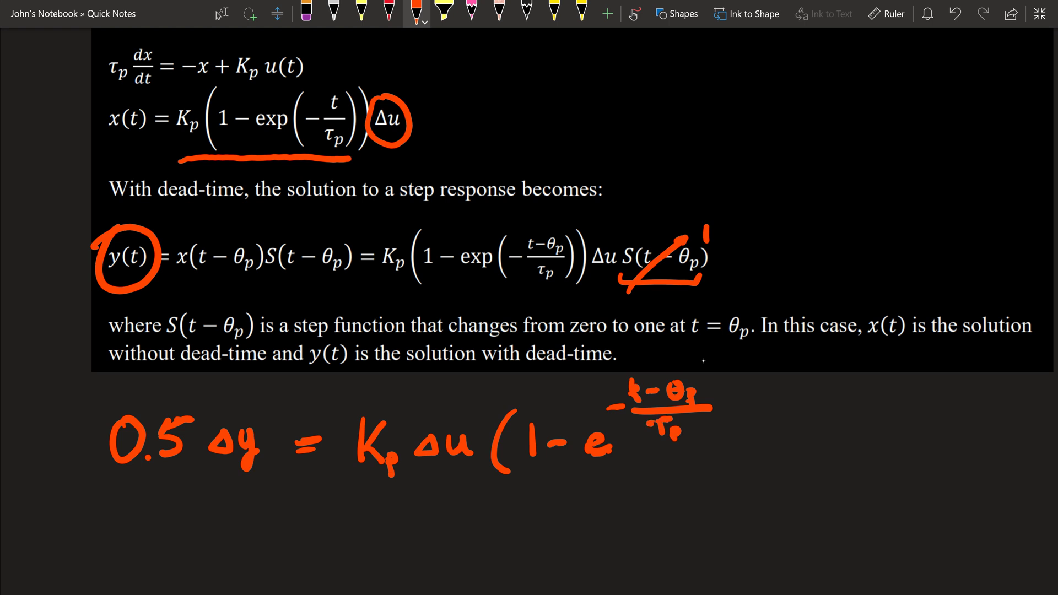
left_click_drag(714, 388, 728, 469)
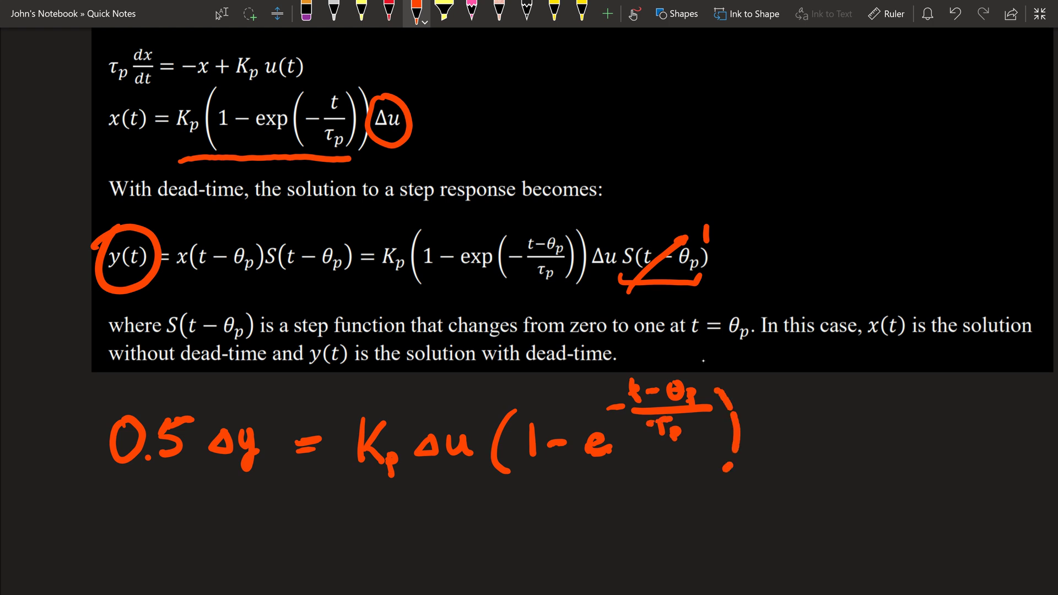
left_click_drag(731, 408, 727, 466)
Circle the 0.5 in the handwritten equation and label it f in orange
scroll(529, 314, "down", 3)
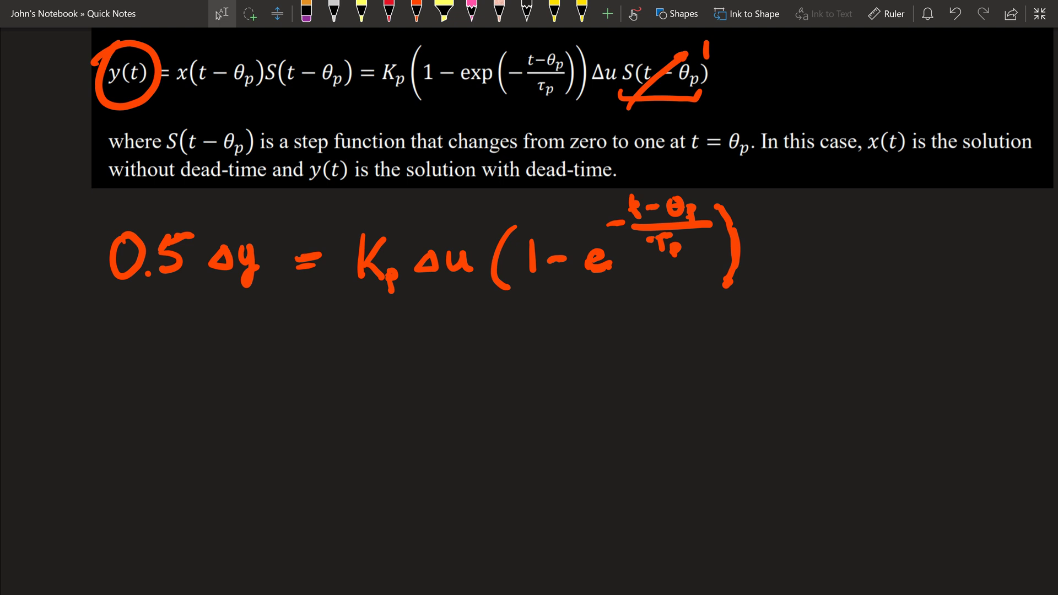
left_click(417, 11)
mouse_move(189, 211)
left_mouse_down()
mouse_move(142, 206)
mouse_move(93, 275)
mouse_move(210, 260)
mouse_move(190, 219)
left_mouse_up()
mouse_move(163, 325)
left_mouse_down()
mouse_move(147, 316)
mouse_move(137, 375)
mouse_move(162, 343)
left_mouse_up()
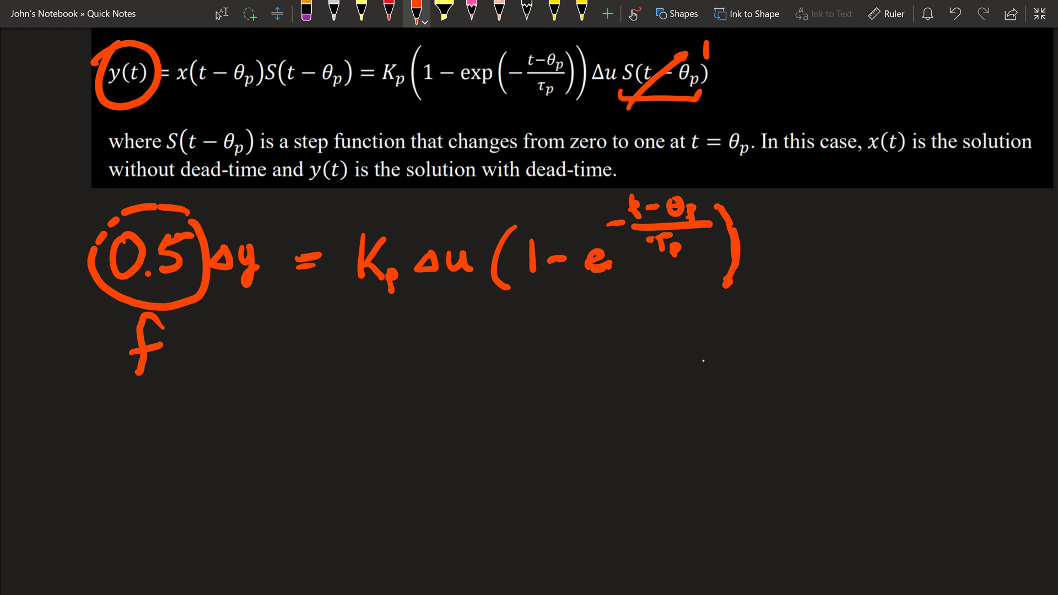
Write Kp = Δy/Δu below the equation
mouse_move(337, 325)
left_mouse_down()
mouse_move(337, 362)
mouse_move(342, 346)
mouse_move(375, 377)
mouse_move(411, 339)
mouse_move(412, 355)
left_mouse_up()
mouse_move(458, 312)
left_mouse_down()
mouse_move(445, 327)
mouse_move(466, 333)
mouse_move(458, 313)
left_mouse_up()
left_click_drag(471, 310, 484, 335)
mouse_move(447, 349)
left_mouse_down()
mouse_move(504, 342)
mouse_move(451, 384)
left_mouse_up()
left_click_drag(451, 384, 477, 383)
mouse_move(477, 384)
left_mouse_down()
mouse_move(465, 361)
mouse_move(472, 380)
mouse_move(511, 361)
mouse_move(516, 379)
left_mouse_up()
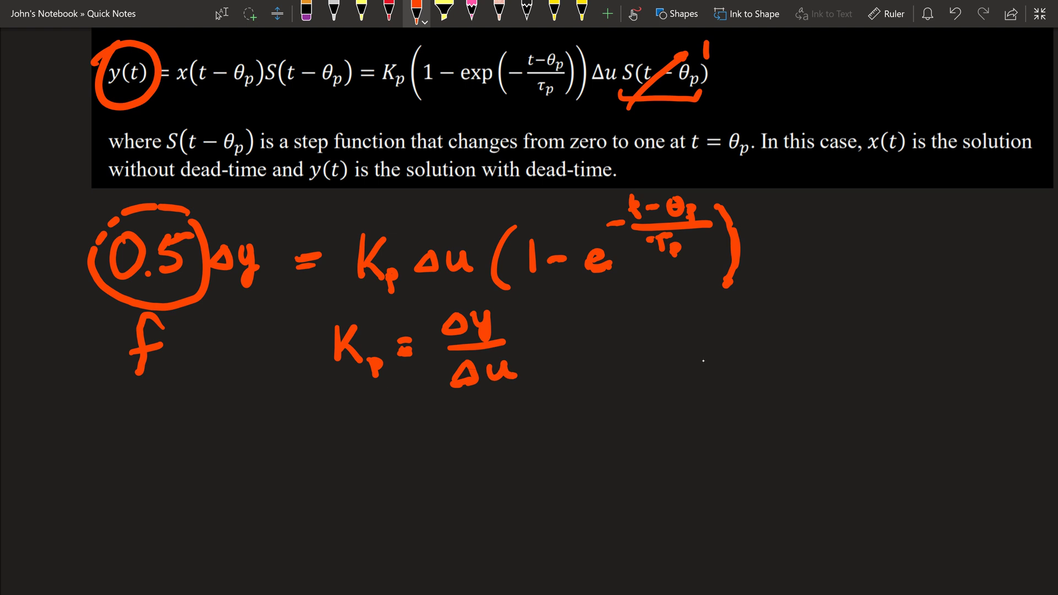
Cross out Δy, Kp and Δu in the 0.5 equation
left_click_drag(221, 281, 261, 233)
left_click_drag(347, 287, 404, 232)
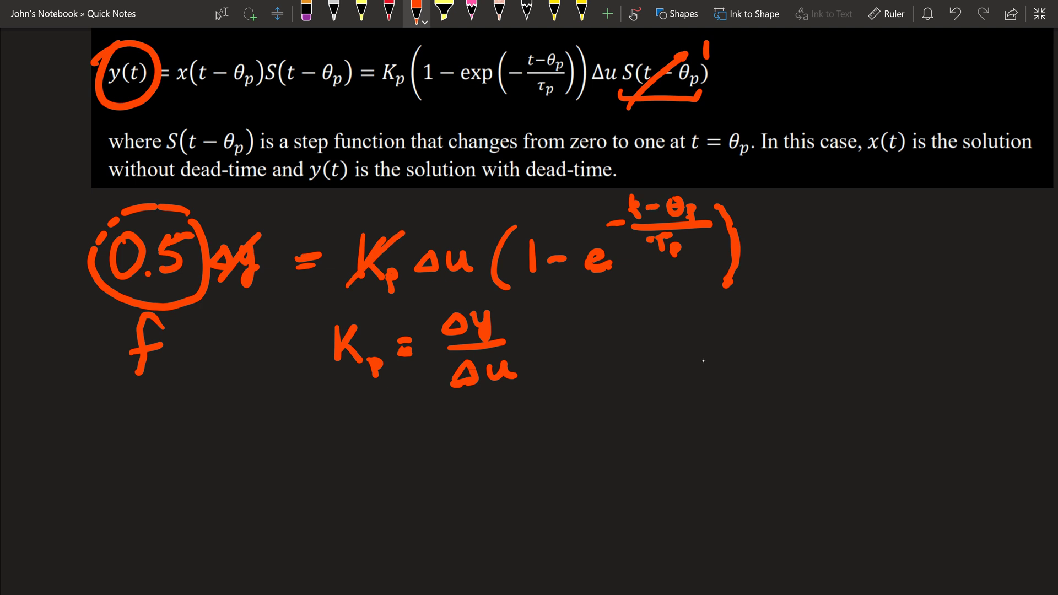
left_click_drag(423, 284, 479, 232)
Handwrite the simplified f = (1 − e^−(t−θp)/τp) beneath
mouse_move(291, 427)
left_mouse_down()
mouse_move(284, 469)
mouse_move(292, 453)
mouse_move(351, 449)
mouse_move(341, 459)
mouse_move(353, 459)
left_mouse_up()
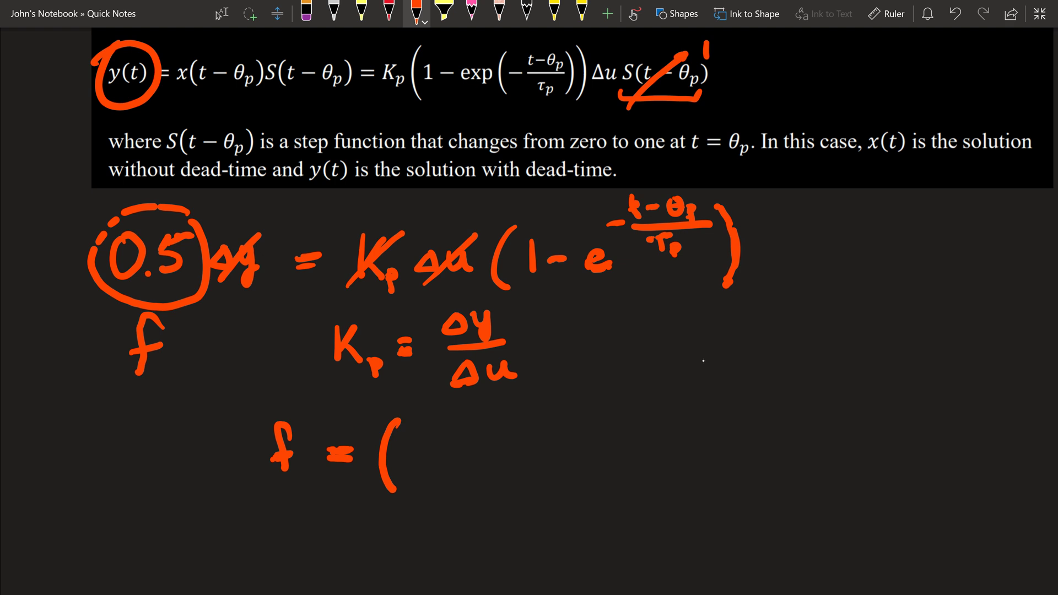
mouse_move(424, 438)
left_mouse_down()
mouse_move(422, 478)
mouse_move(467, 453)
mouse_move(522, 449)
mouse_move(526, 468)
left_mouse_up()
mouse_move(516, 410)
left_mouse_down()
mouse_move(577, 414)
mouse_move(578, 398)
mouse_move(564, 394)
mouse_move(631, 409)
mouse_move(639, 381)
mouse_move(639, 396)
left_mouse_up()
mouse_move(651, 401)
left_mouse_down()
mouse_move(655, 413)
mouse_move(615, 398)
left_mouse_up()
mouse_move(556, 423)
left_mouse_down()
mouse_move(680, 410)
mouse_move(639, 413)
mouse_move(611, 450)
left_mouse_up()
left_click(607, 433)
left_click_drag(593, 436, 621, 425)
left_click_drag(621, 439, 632, 448)
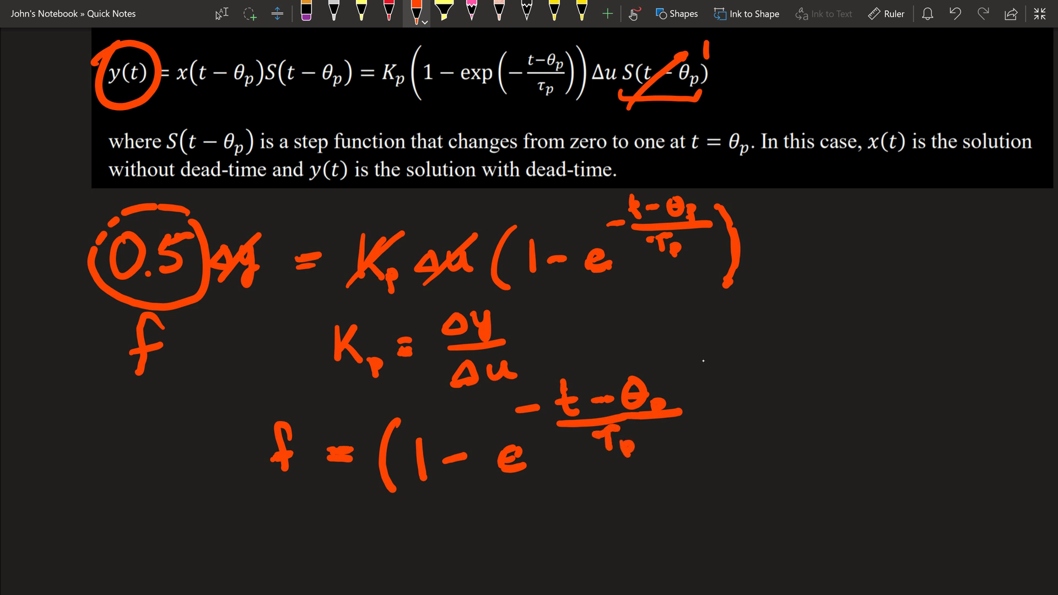
left_click_drag(692, 389, 697, 477)
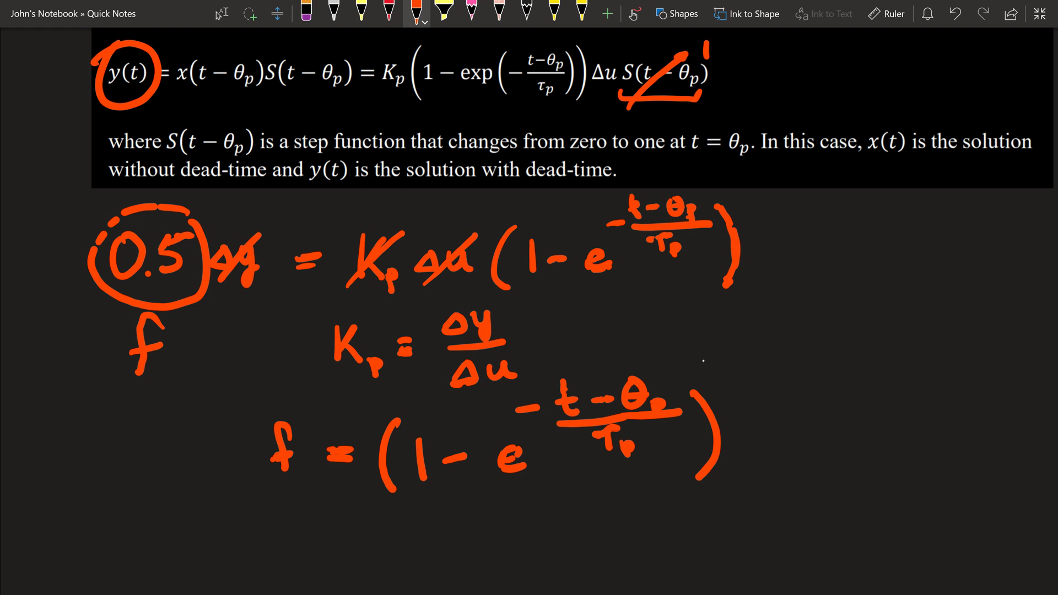
Handwrite 't = θp − τp' in red pen below the f equation
scroll(702, 360, "down", 5)
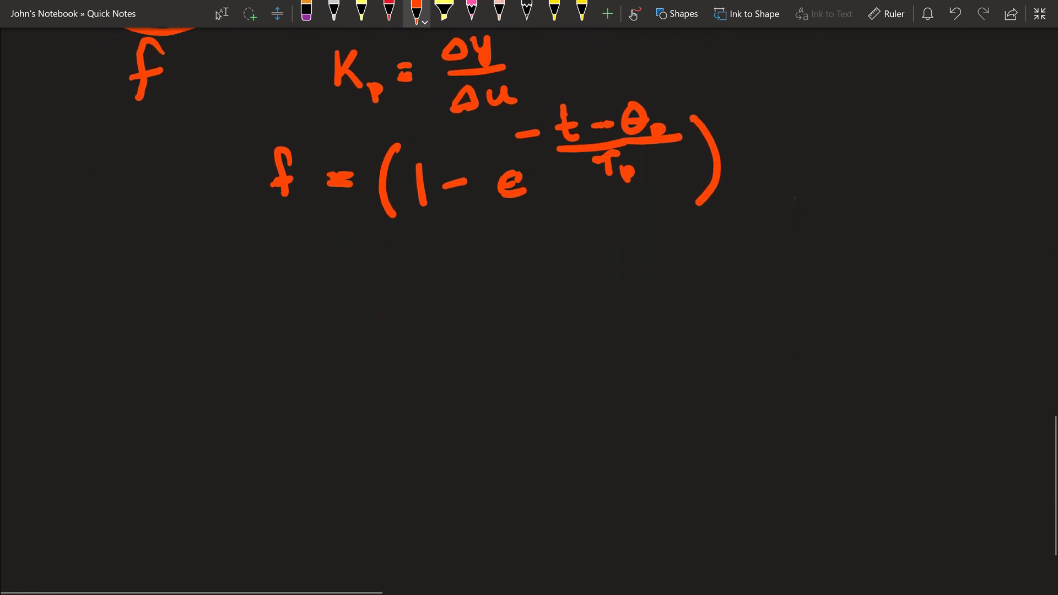
left_click(221, 13)
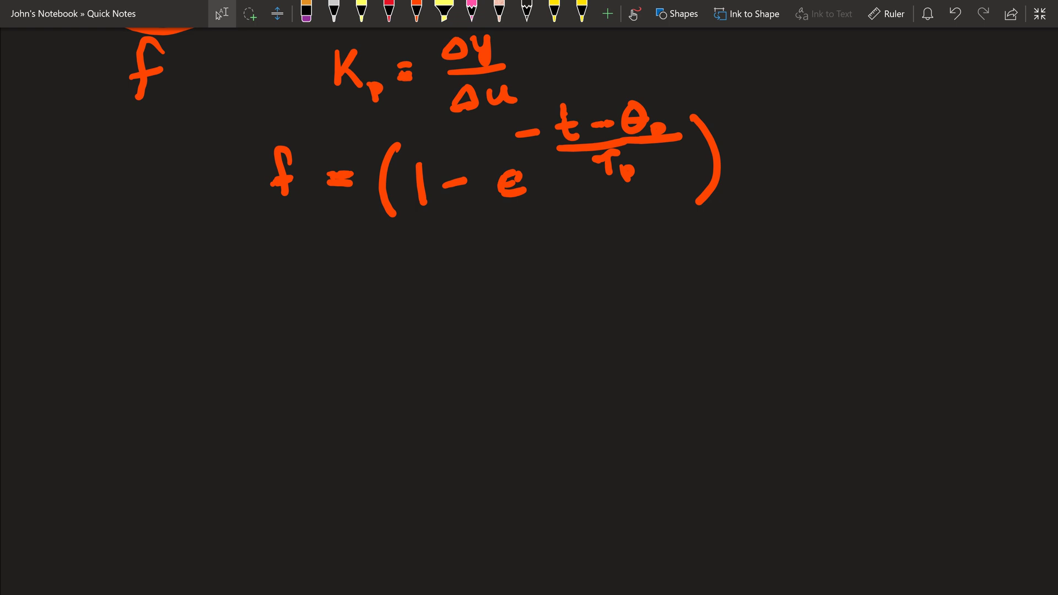
left_click(416, 11)
mouse_move(318, 265)
left_mouse_down()
mouse_move(319, 325)
mouse_move(335, 326)
left_mouse_up()
left_click_drag(305, 302, 372, 298)
left_click(355, 300)
left_click_drag(356, 310, 373, 310)
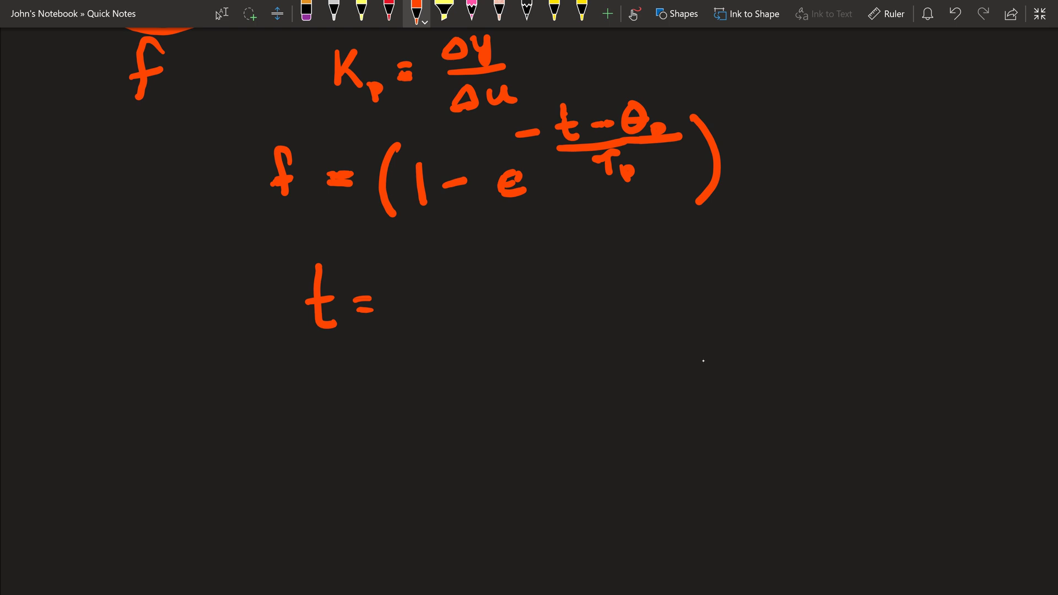
mouse_move(449, 279)
left_mouse_down()
mouse_move(429, 288)
mouse_move(447, 276)
left_mouse_up()
mouse_move(431, 312)
left_mouse_down()
mouse_move(455, 309)
mouse_move(474, 335)
mouse_move(523, 297)
mouse_move(565, 301)
mouse_move(566, 313)
left_mouse_up()
left_click_drag(554, 290, 580, 289)
left_click_drag(585, 309, 598, 319)
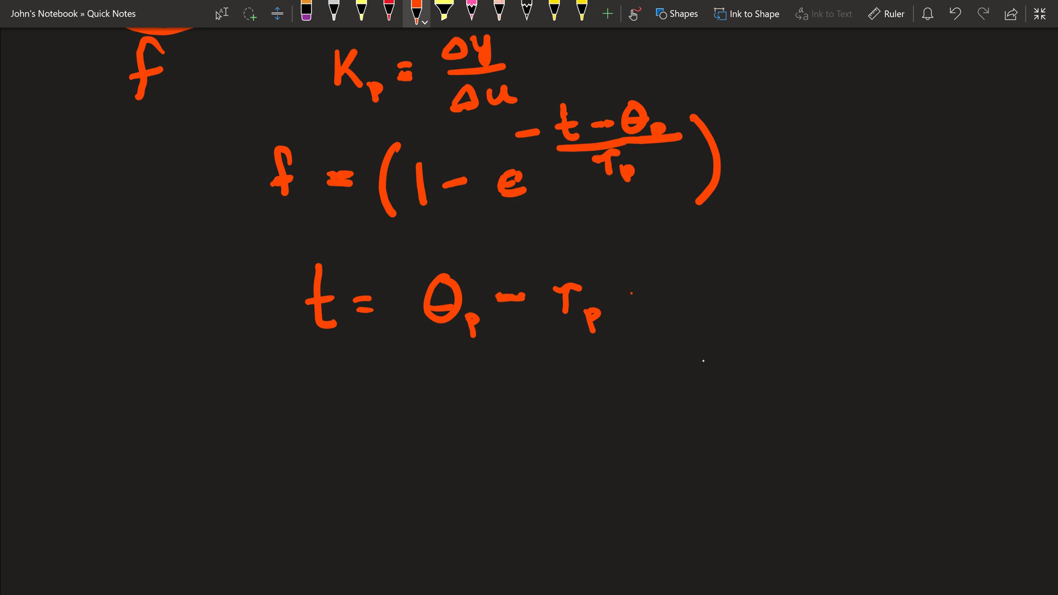
Complete the expression with ln(1 − f)
left_click(648, 310)
mouse_move(632, 285)
left_mouse_down()
mouse_move(642, 302)
mouse_move(626, 311)
mouse_move(645, 280)
mouse_move(650, 312)
mouse_move(675, 312)
left_mouse_up()
left_click(636, 274)
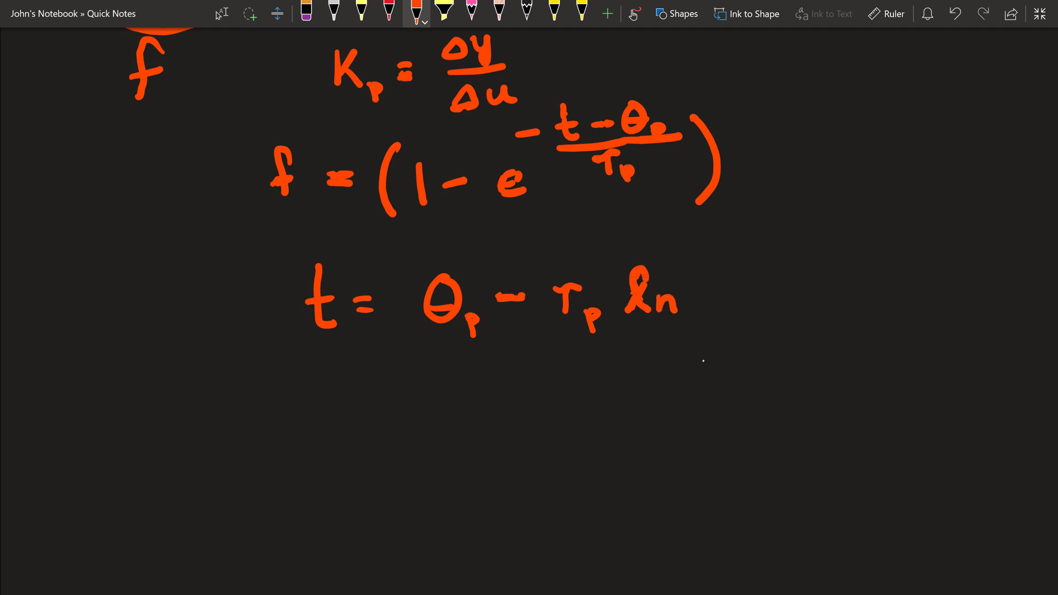
left_click_drag(706, 261, 710, 320)
mouse_move(727, 272)
left_mouse_down()
mouse_move(724, 309)
mouse_move(784, 268)
mouse_move(790, 304)
mouse_move(798, 286)
left_mouse_up()
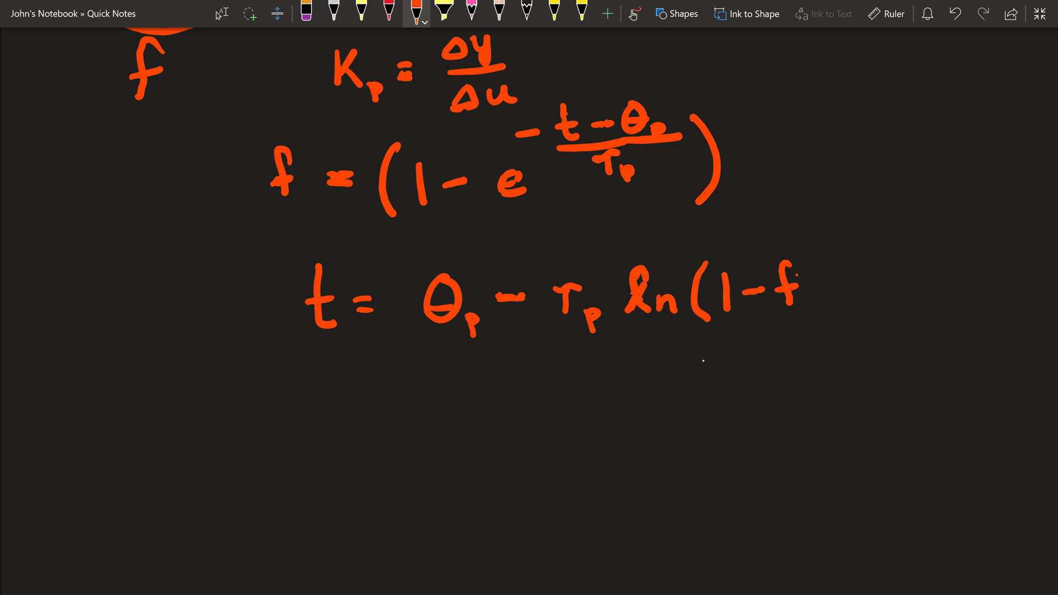
mouse_move(791, 243)
left_mouse_down()
mouse_move(815, 310)
mouse_move(806, 321)
left_mouse_up()
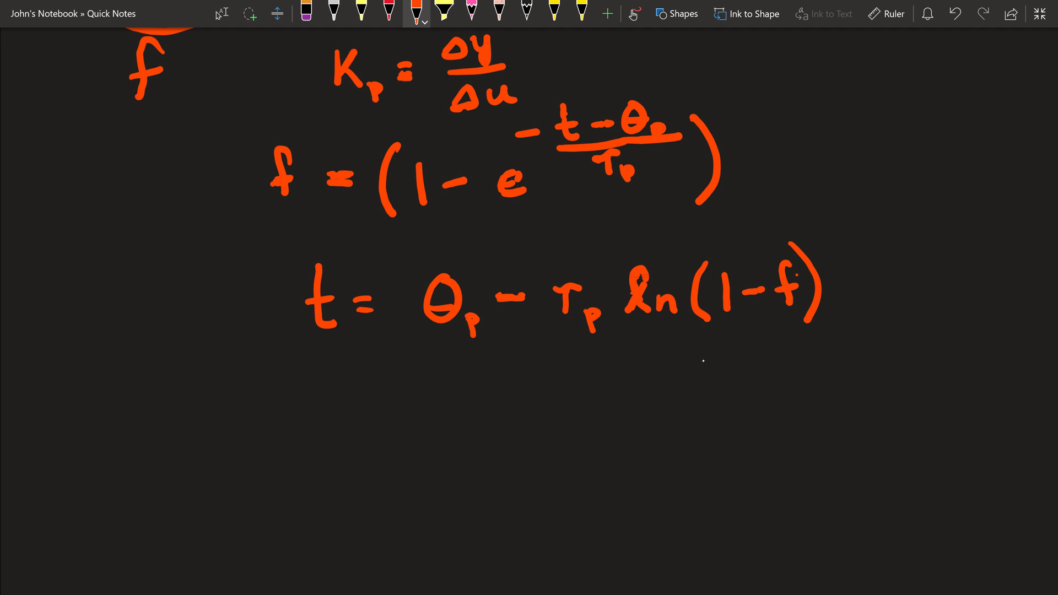
Draw a curved arrow from the f equation down to the new t equation
mouse_move(243, 265)
left_mouse_down()
mouse_move(209, 231)
mouse_move(240, 187)
mouse_move(243, 277)
left_mouse_up()
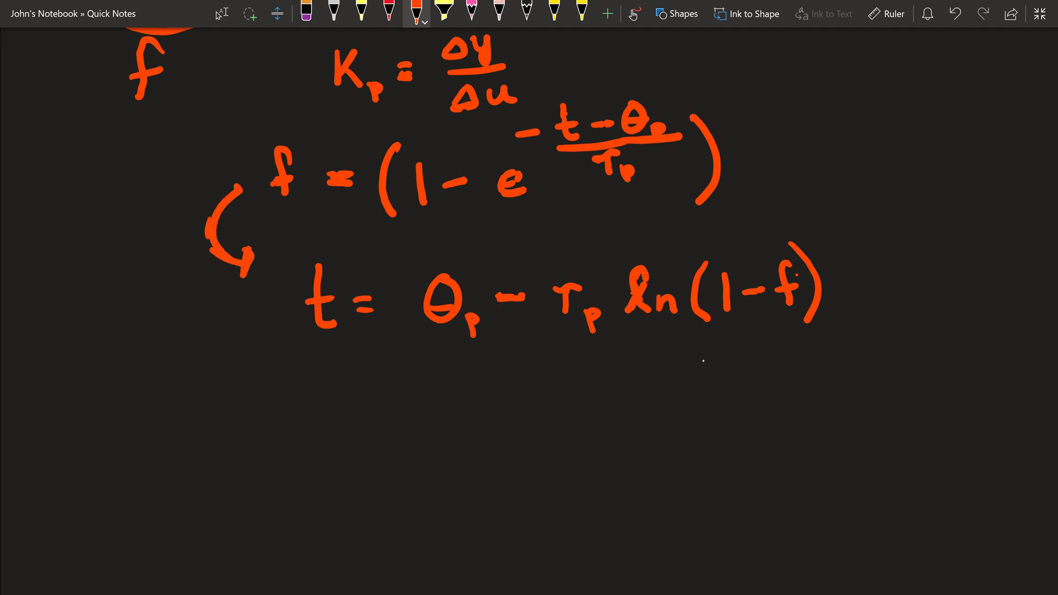
scroll(703, 361, "down", 3)
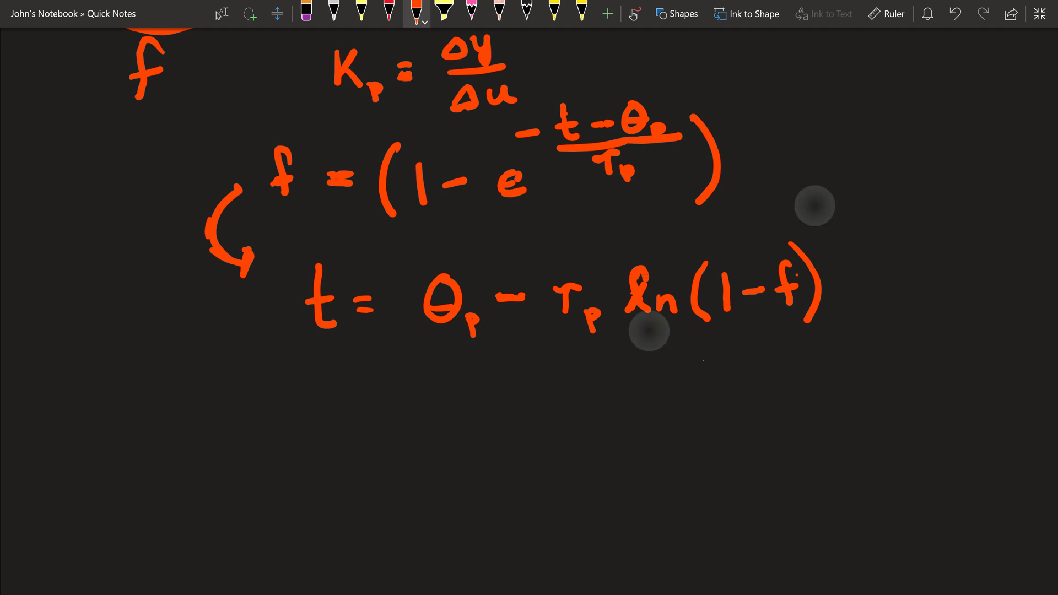
scroll(702, 360, "up", 10)
scroll(529, 276, "right", 3)
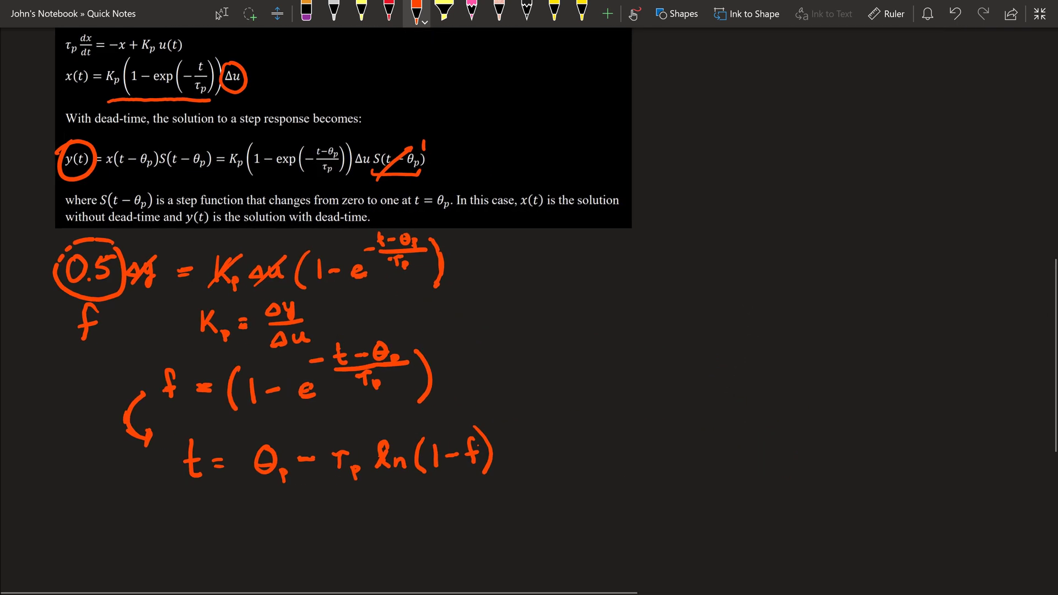
Return to selection mode, scroll up to question 4, and exit full-screen view
left_click(221, 14)
scroll(529, 276, "up", 3)
scroll(341, 308, "up", 4)
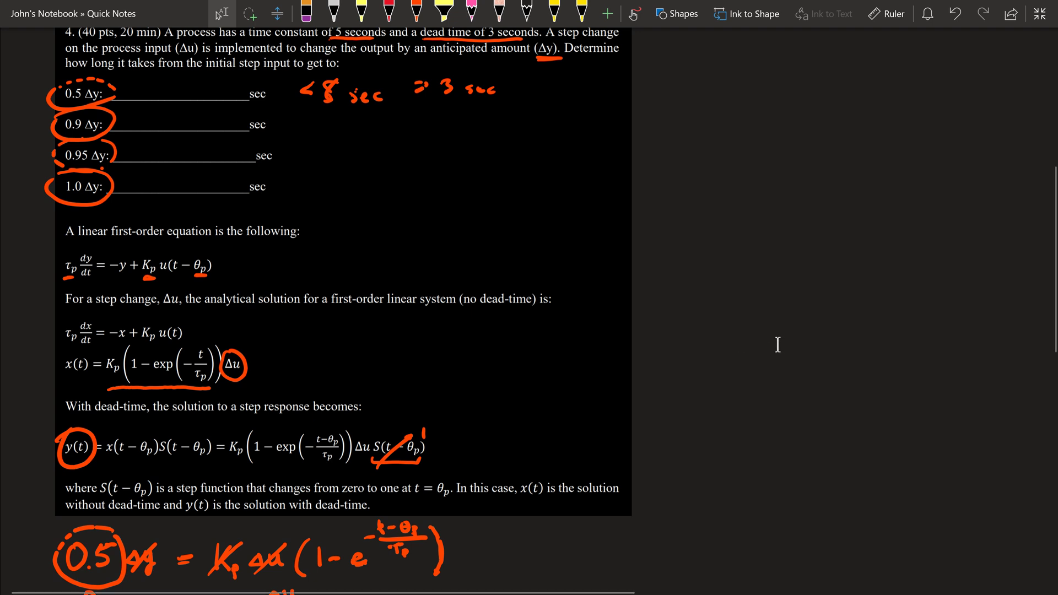
left_click(1029, 20)
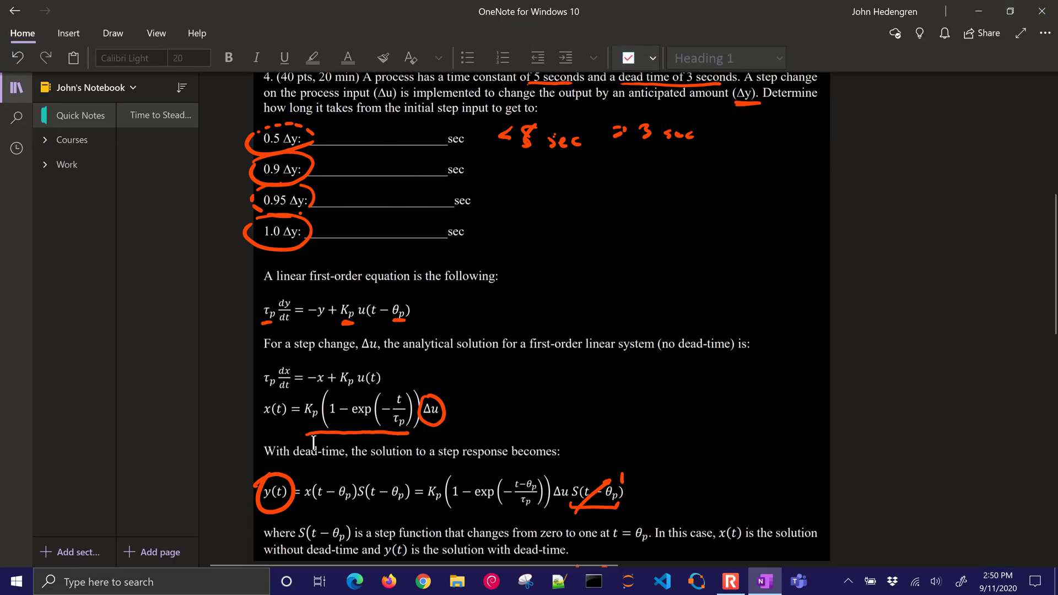
Launch Excel by searching 'excel' in Windows search, then create a blank workbook (Book1)
left_click(223, 585)
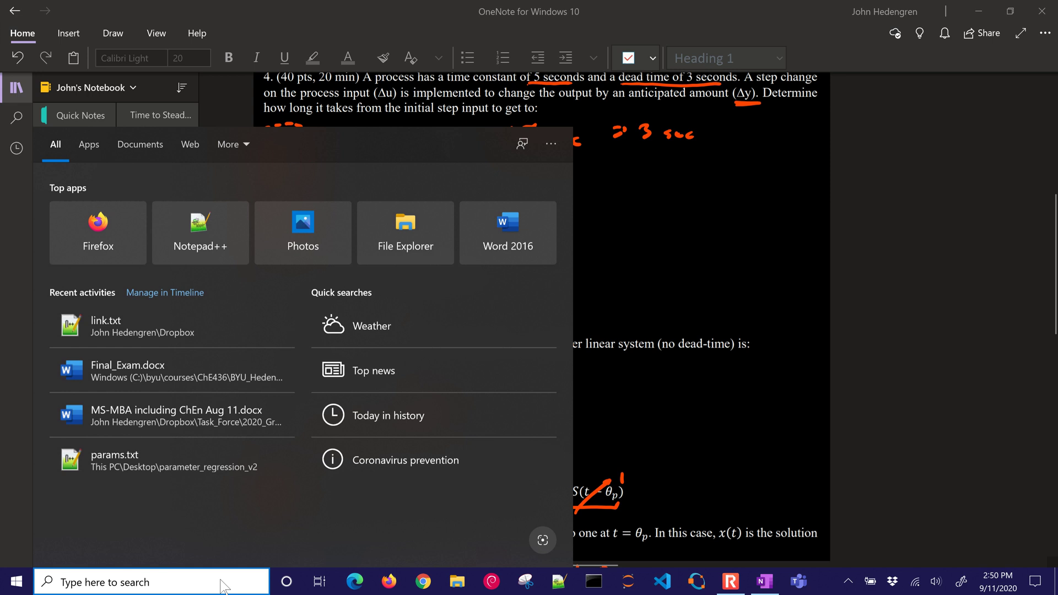
type("excel")
key("Return")
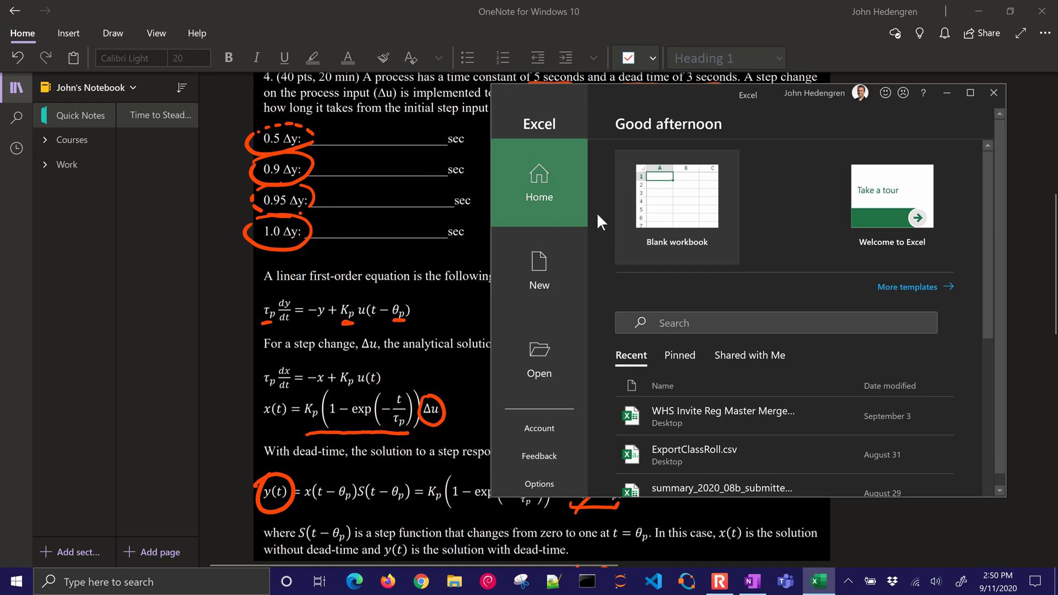
left_click(646, 196)
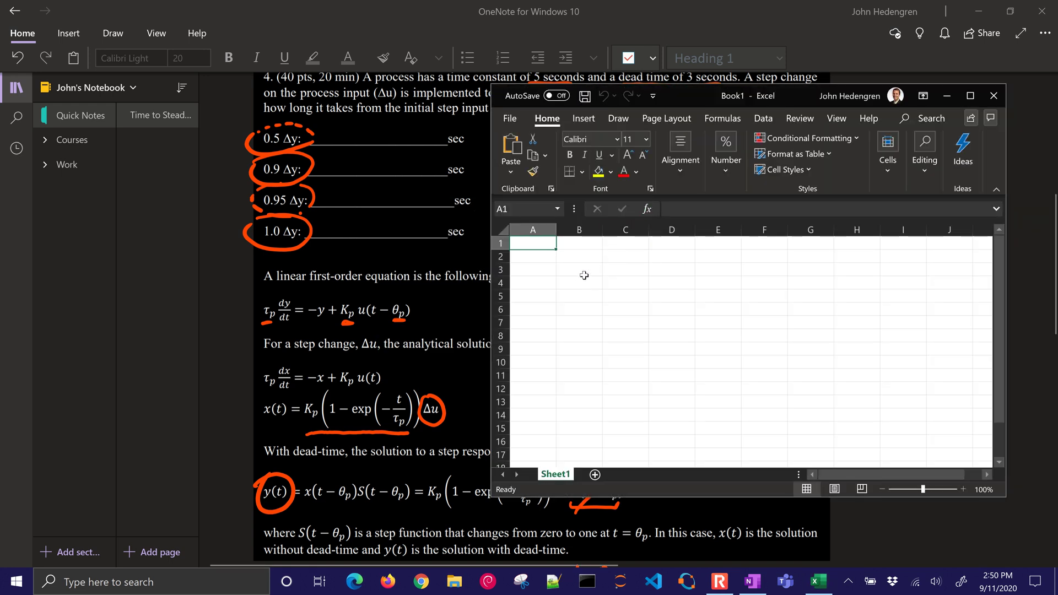
Enter the fractions 0.5, 0.9, 0.95 and 1.0 in cells A1 to A4
type("0.5")
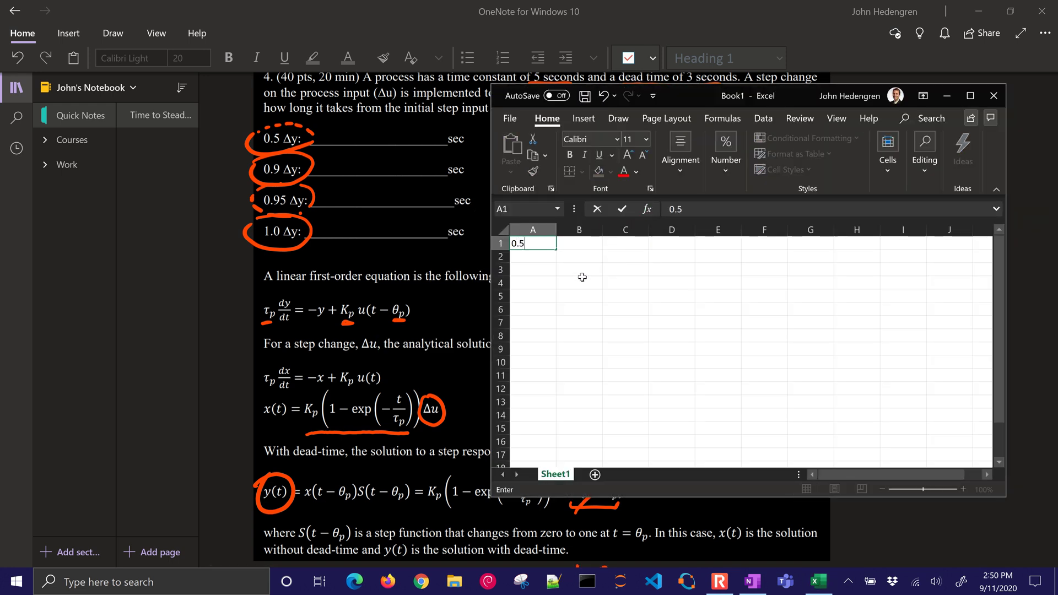
key("Return")
type("0.9")
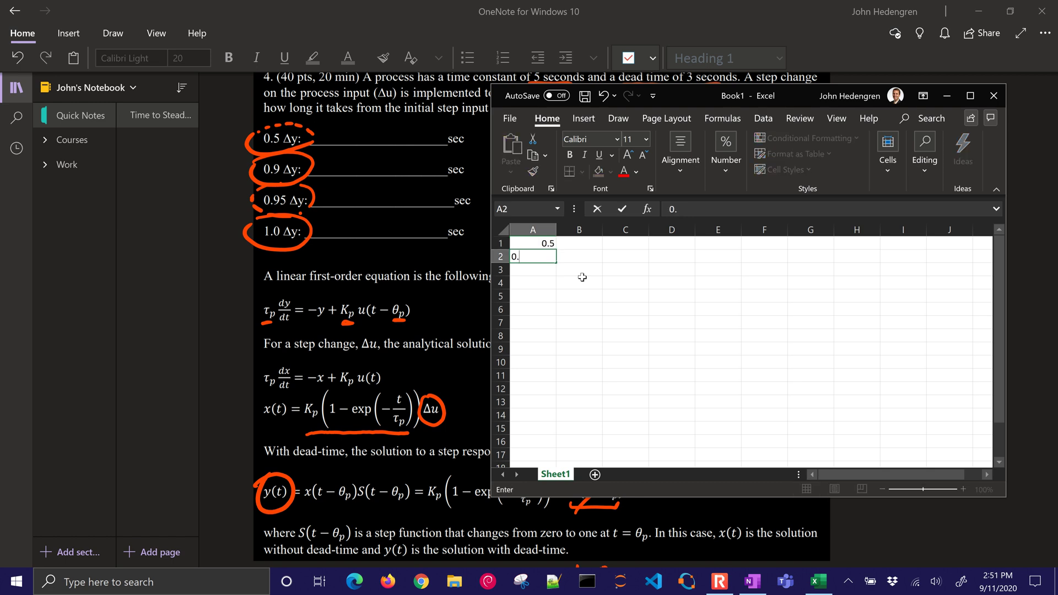
key("Return")
type("0.95")
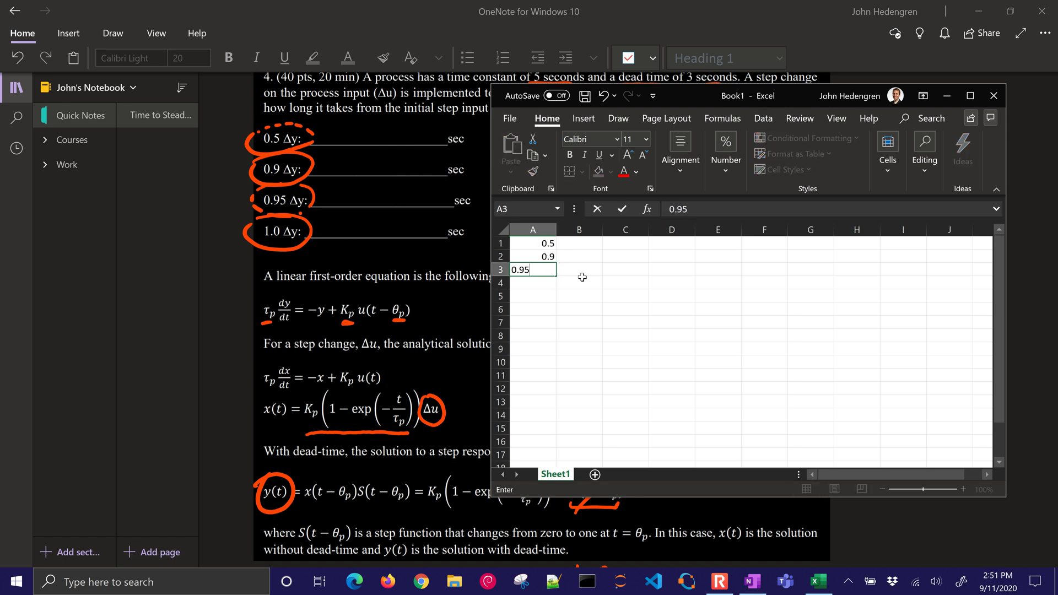
key("Return")
type("1.0")
key("Return")
Start a formula with = in B1, then shift Excel aside to view OneNote's derivation
key("Up")
key("Up")
key("Up")
key("Up")
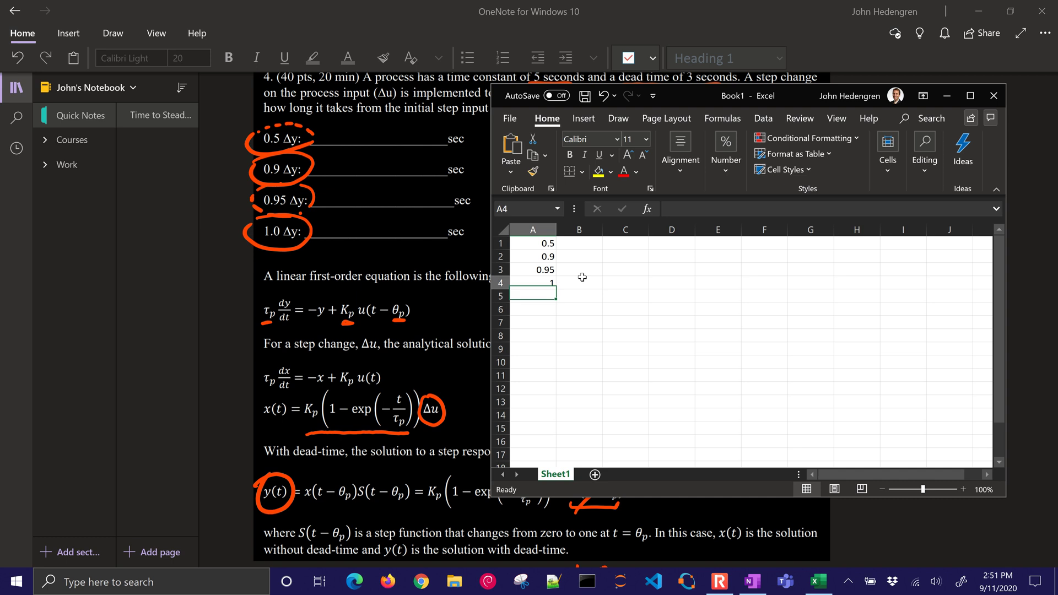
key("Right")
type("=")
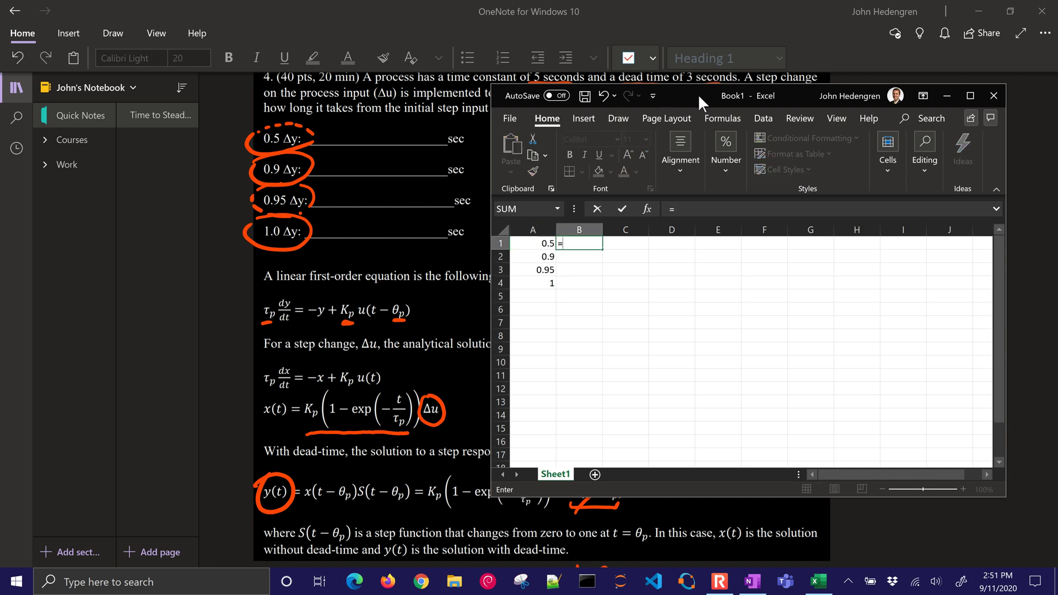
left_click_drag(698, 94, 842, 115)
left_click(489, 406)
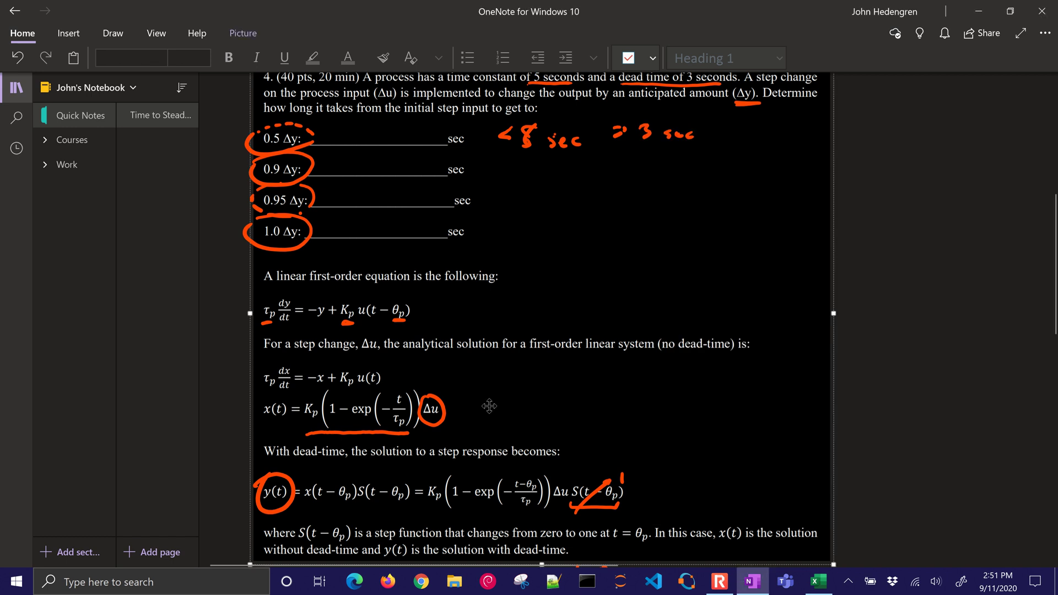
scroll(489, 406, "down", 6)
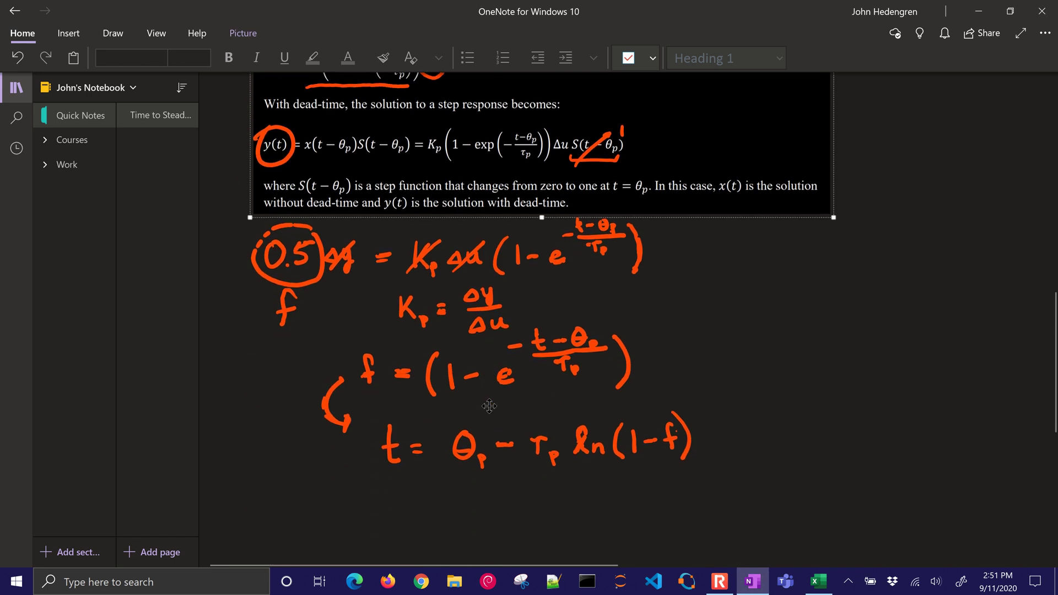
Enter =3-5*ln(1-A1) in B1, giving 6.465736
left_click(819, 581)
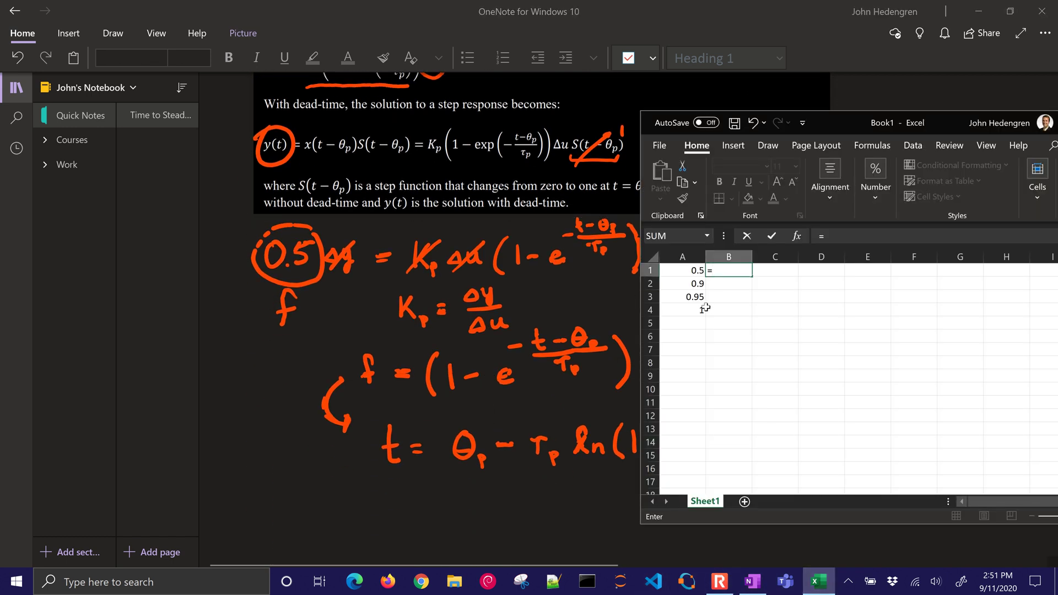
type("3-5")
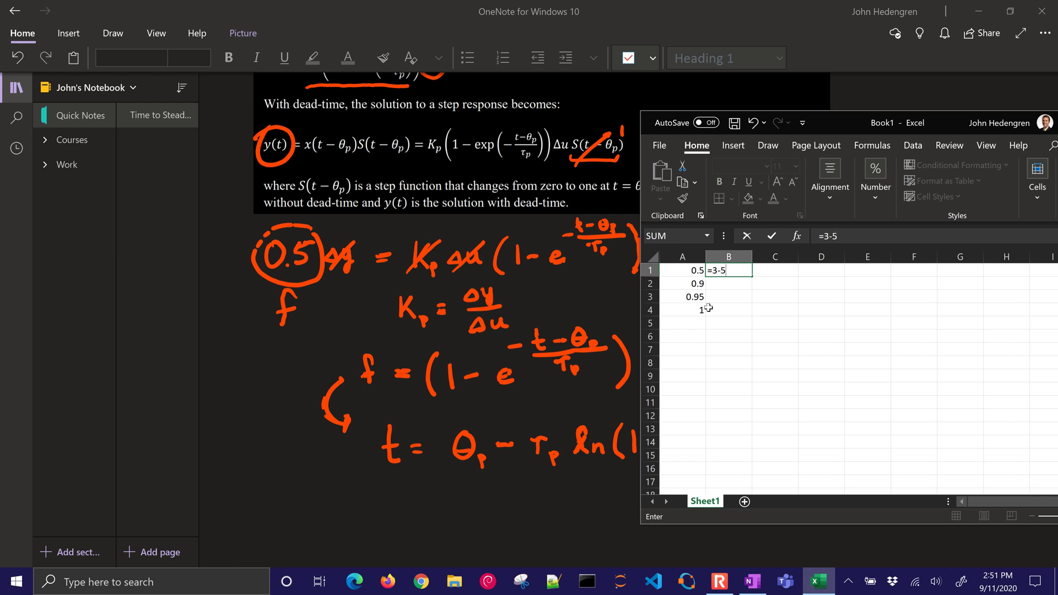
type("*ln(")
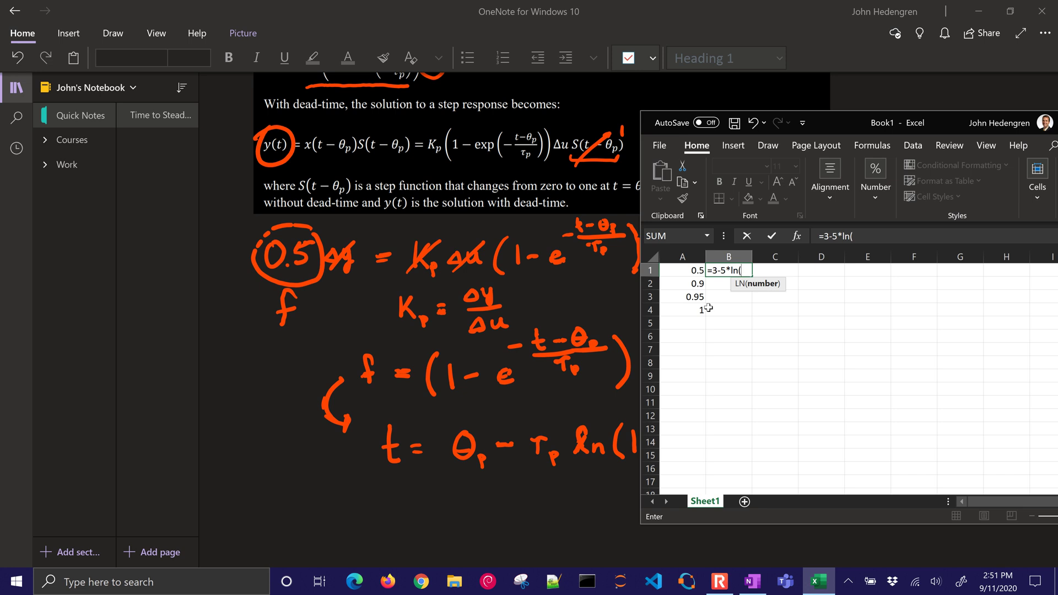
type("1-")
key("Left")
type(")")
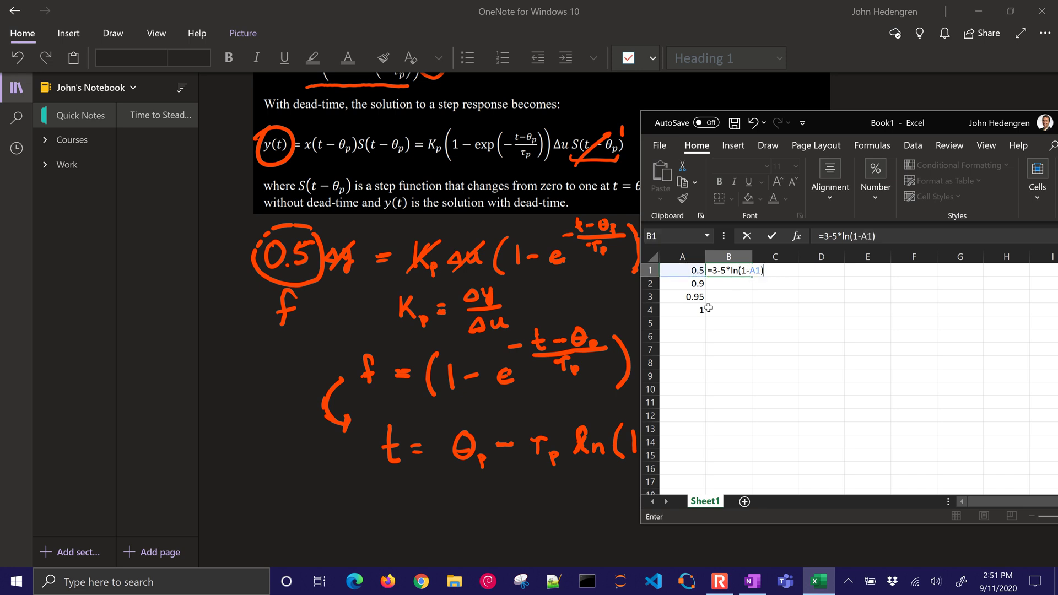
left_click_drag(842, 121, 767, 123)
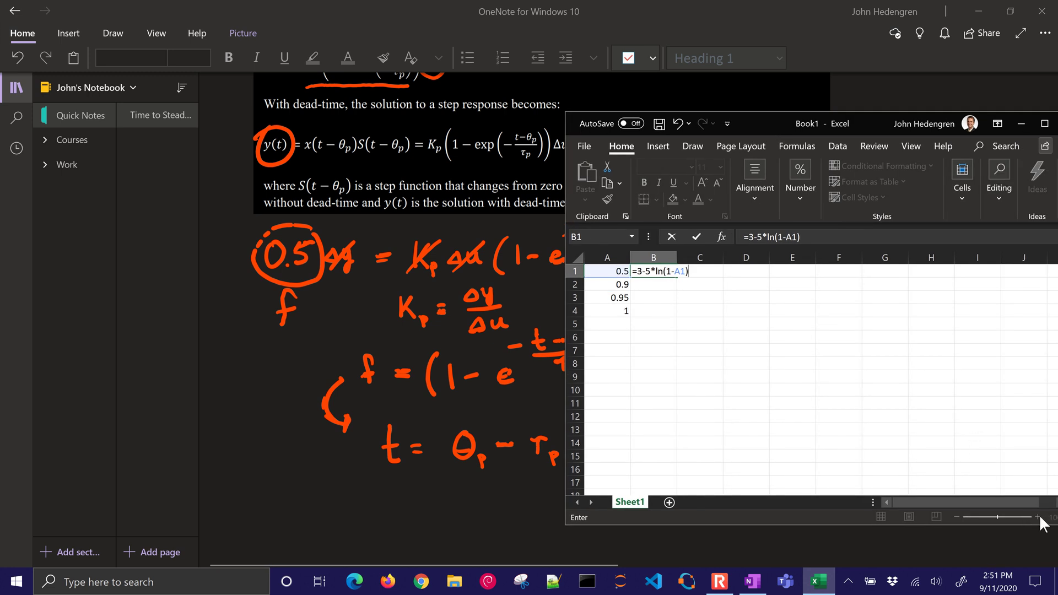
key("Return")
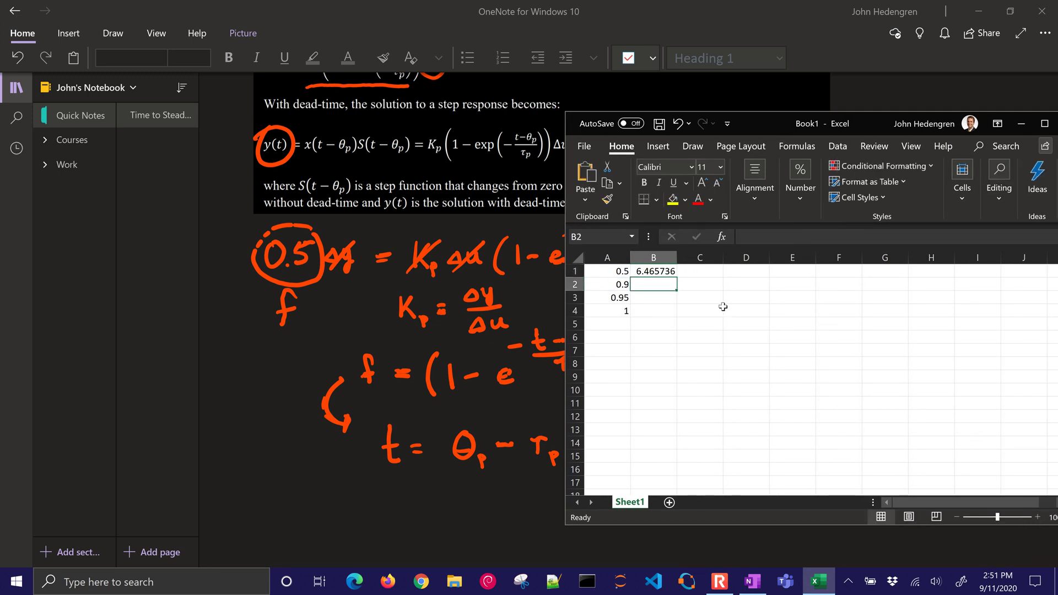
Zoom the sheet to about 170% and display B1's formula without changing it
left_click(1037, 517)
left_click(1037, 517)
left_click(1037, 517)
left_click(1037, 516)
left_click(1037, 516)
left_click(1037, 516)
left_click(1037, 516)
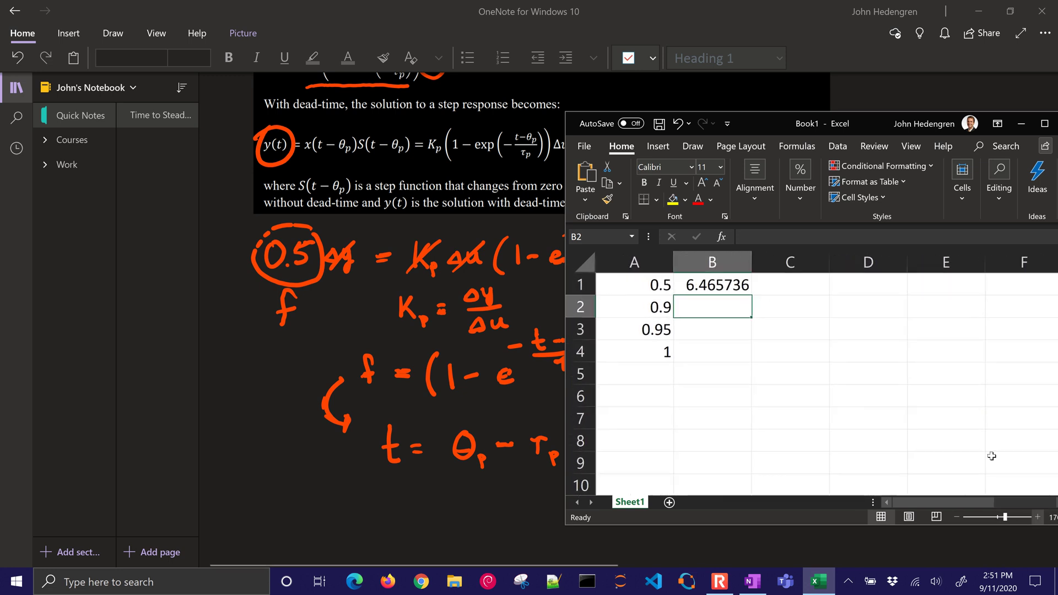
double_click(695, 280)
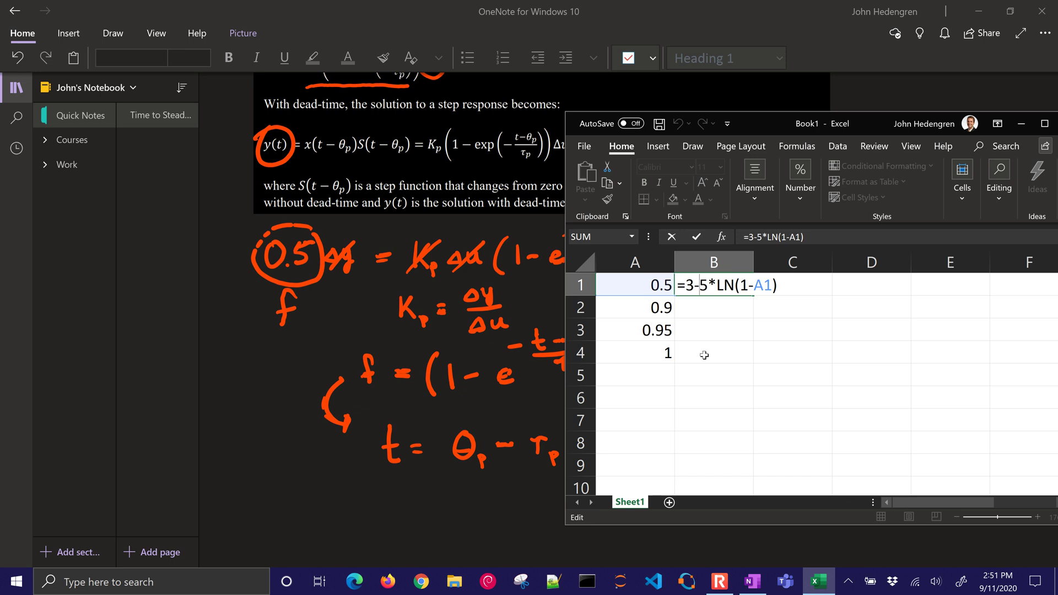
key("Return")
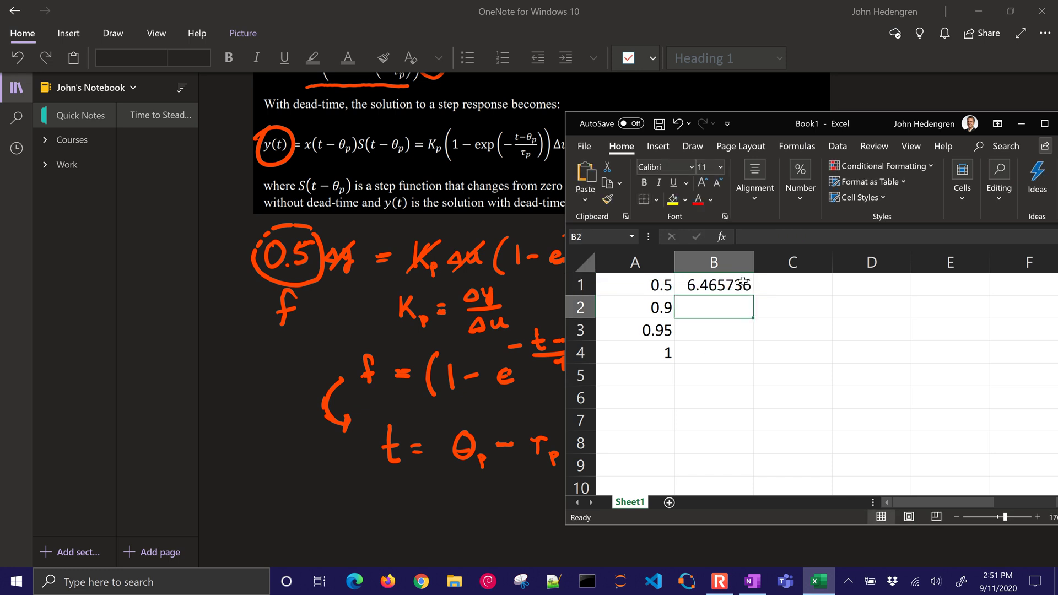
Fill B1's formula down to B4 and review the fractions in A1–A4
left_click(743, 282)
left_click_drag(750, 296, 742, 354)
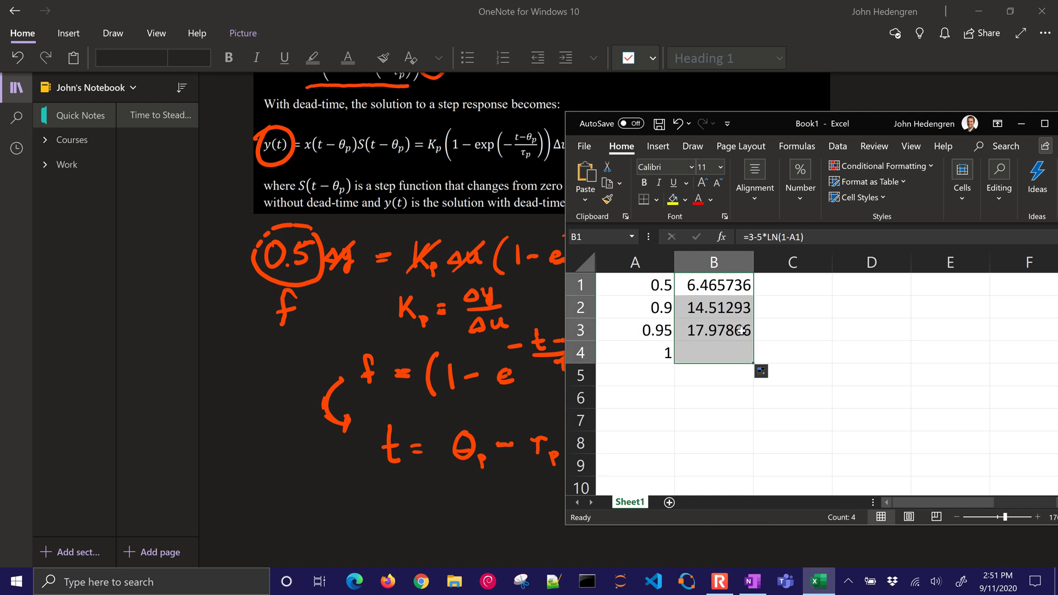
left_click(717, 285)
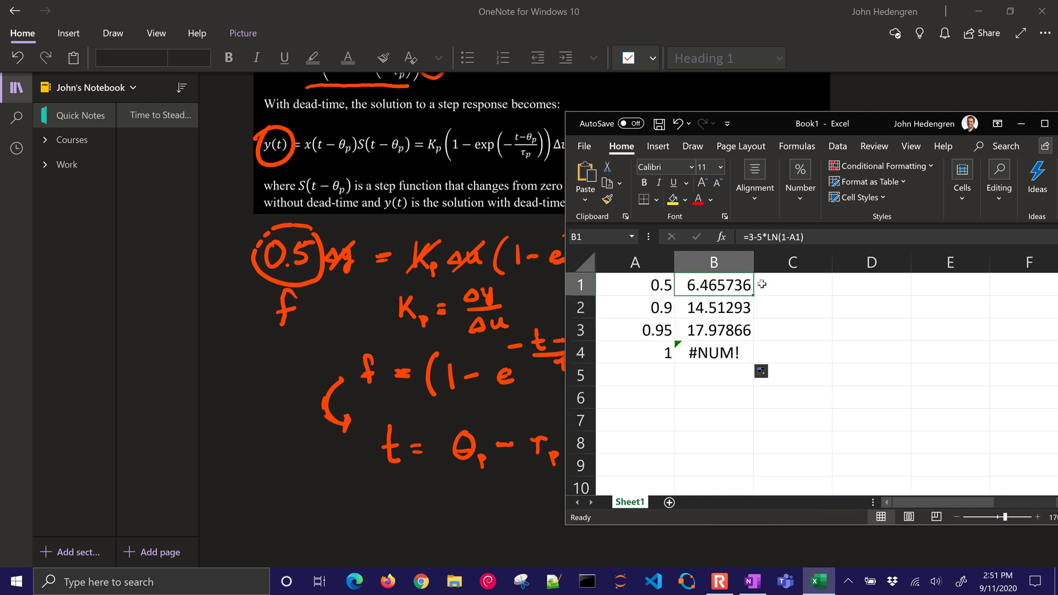
left_click(670, 284)
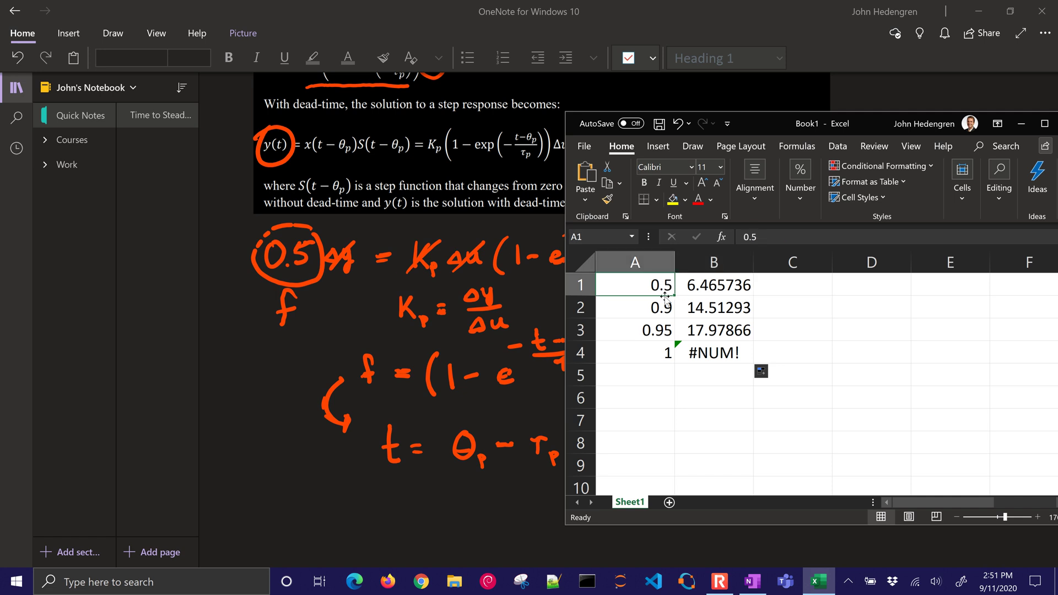
left_click(666, 307)
left_click(665, 326)
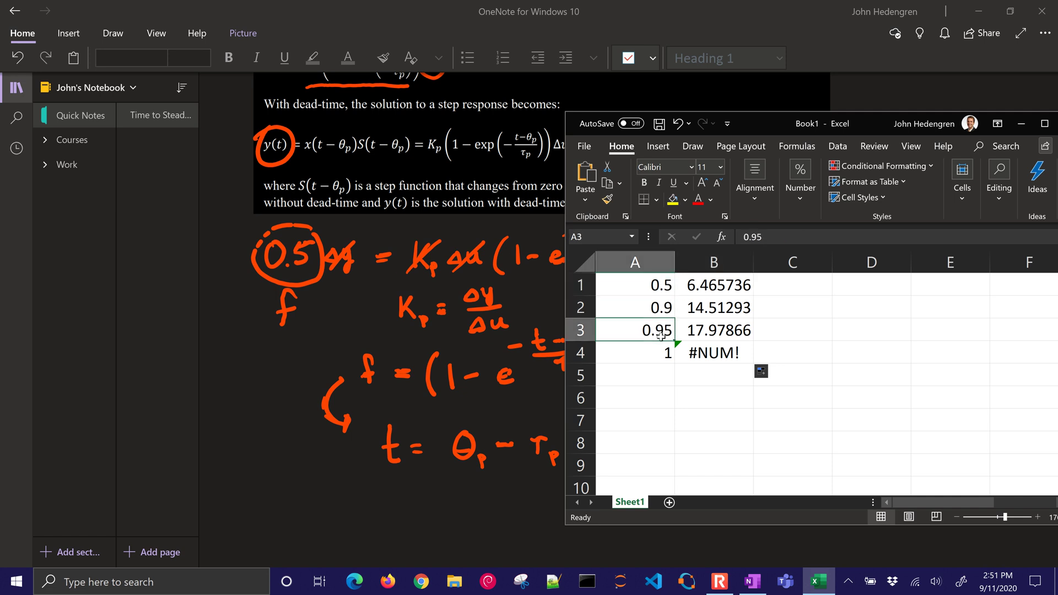
left_click(661, 356)
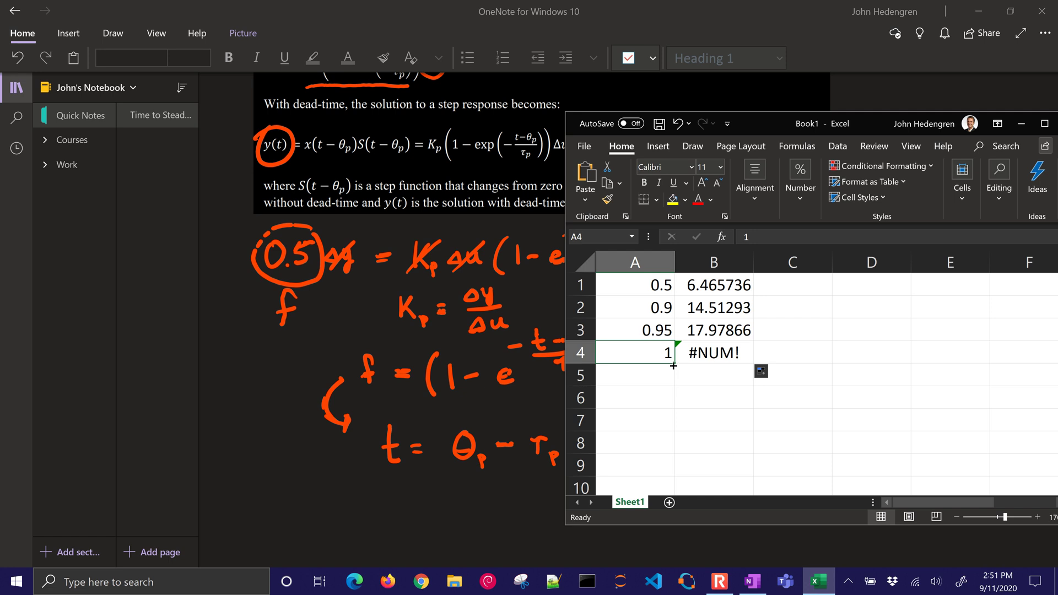
Examine B4's LN(1-A4) formula, which returns #NUM! for fraction 1, and reposition the window
double_click(709, 351)
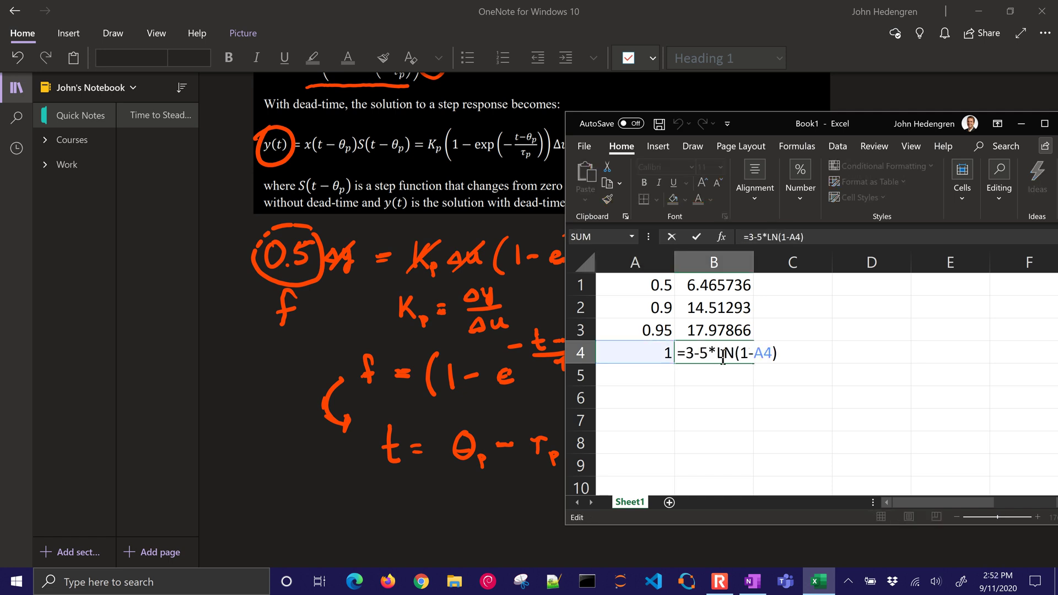
left_click_drag(740, 353, 773, 352)
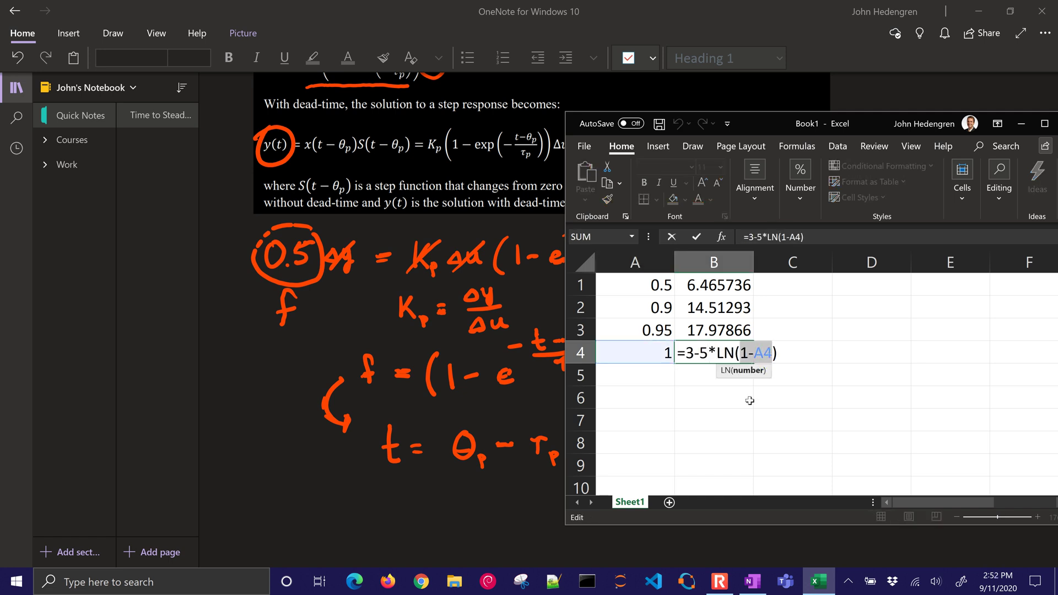
left_click(685, 380)
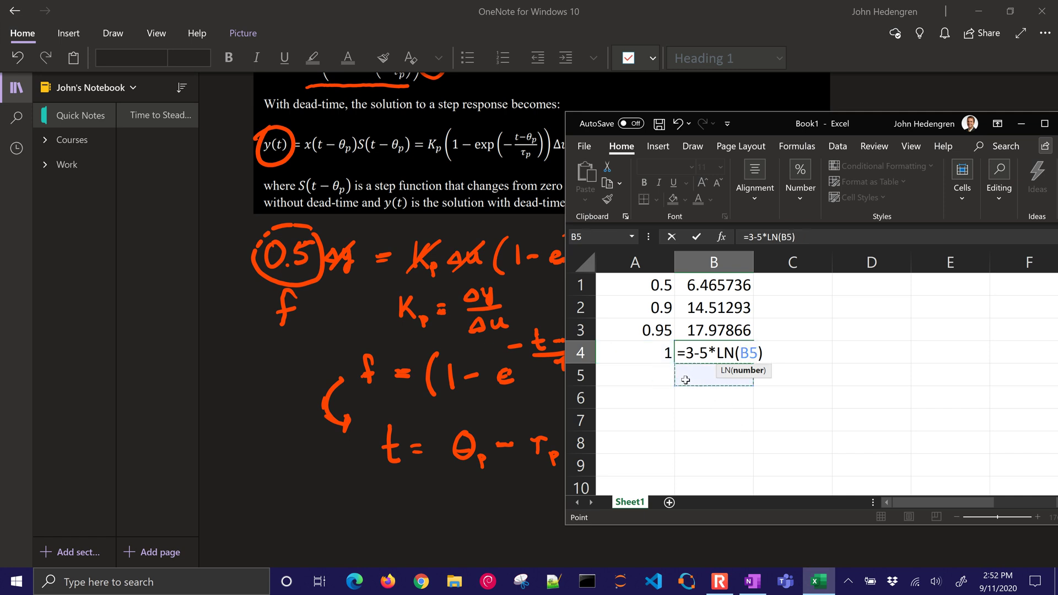
left_click(769, 353)
left_click_drag(691, 356, 698, 356)
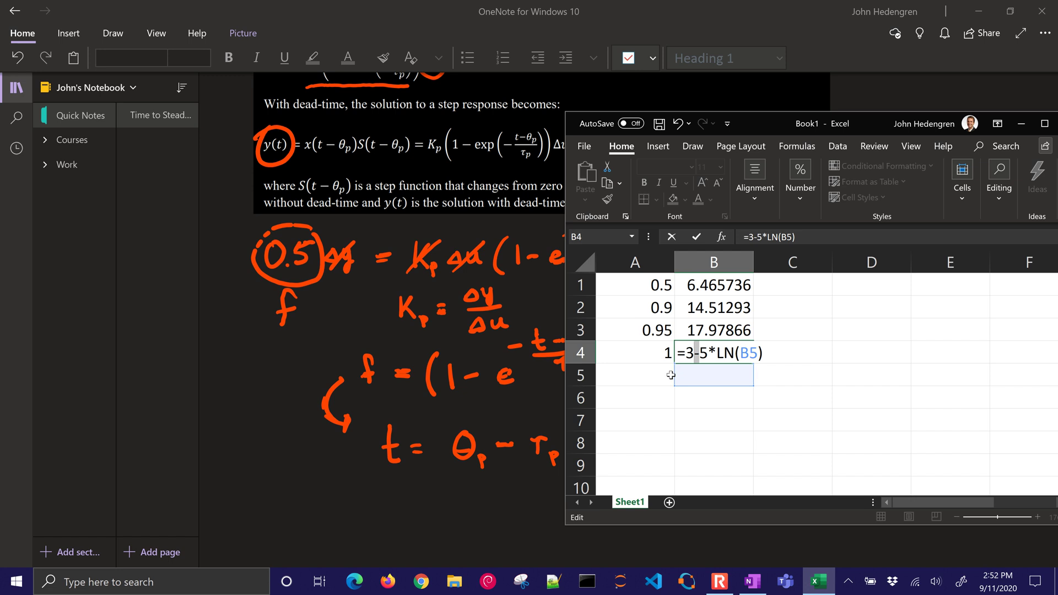
key("Return")
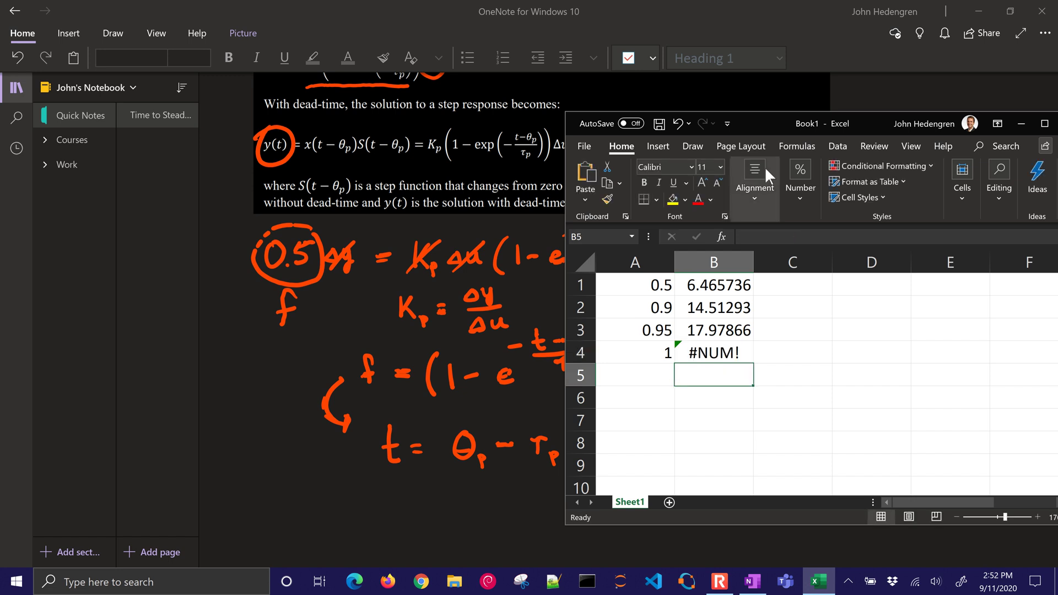
left_click_drag(763, 121, 652, 138)
Minimize Excel and extend the response curve rightward as it levels off
left_click(910, 140)
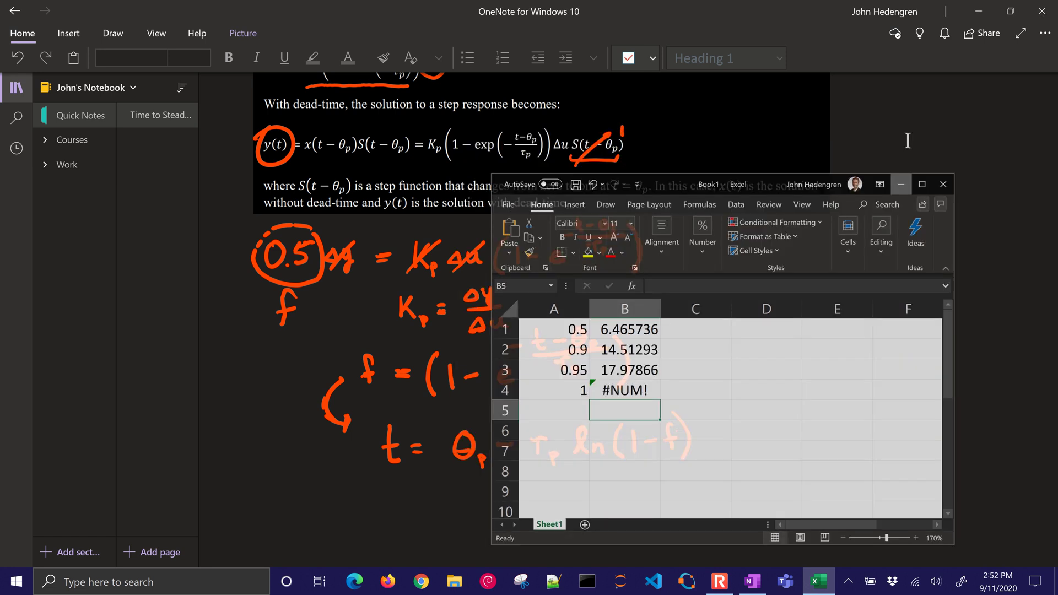
scroll(773, 262, "up", 10)
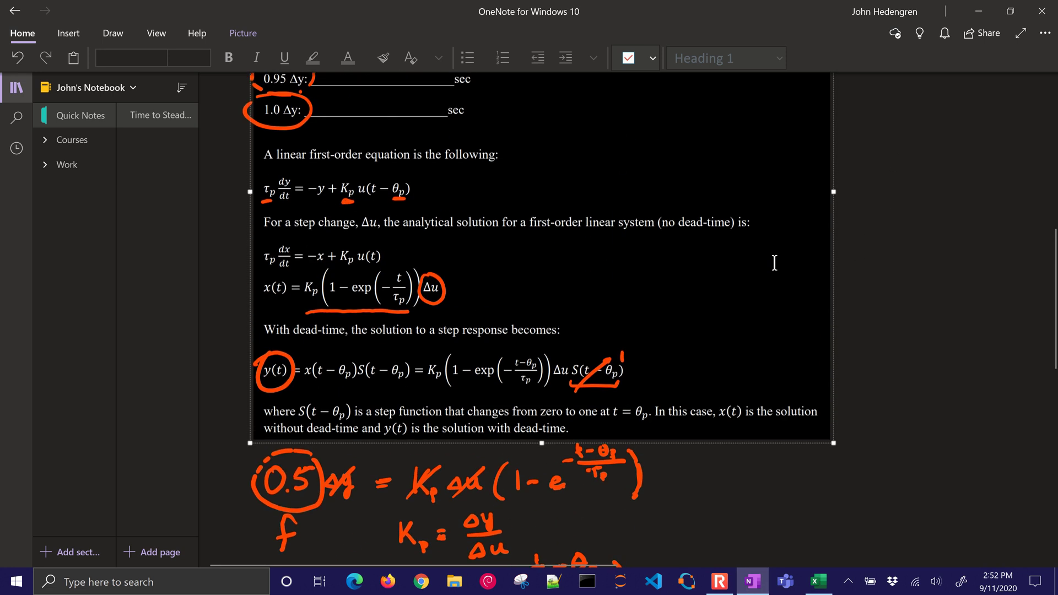
scroll(774, 262, "up", 4)
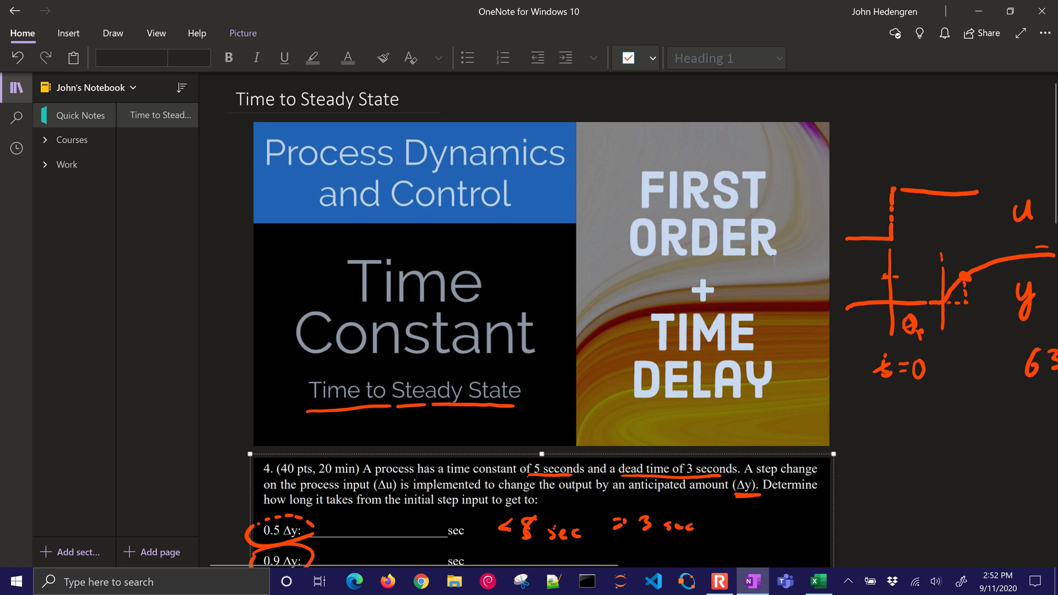
scroll(774, 262, "right", 1)
scroll(628, 330, "right", 5)
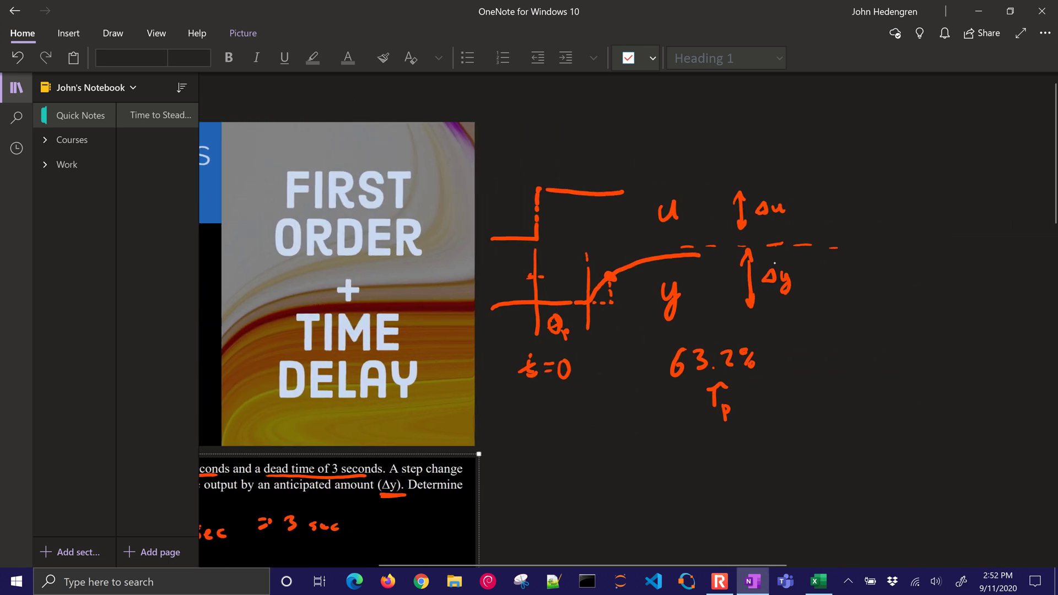
left_click_drag(700, 254, 812, 246)
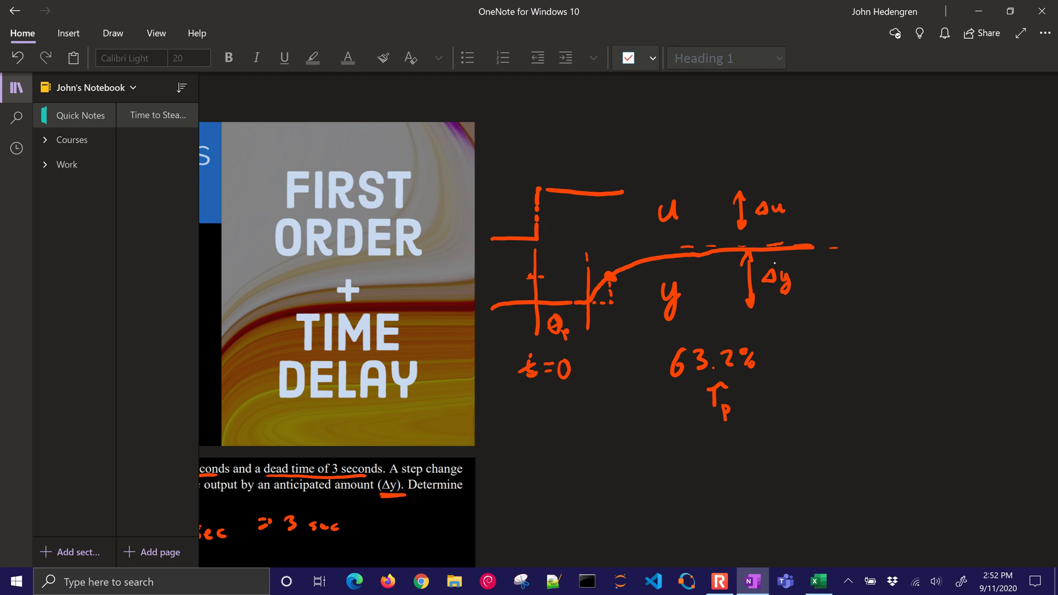
Circle the exp(−t/τp) term in the x(t) solution
scroll(529, 320, "down", 5)
scroll(528, 320, "left", 6)
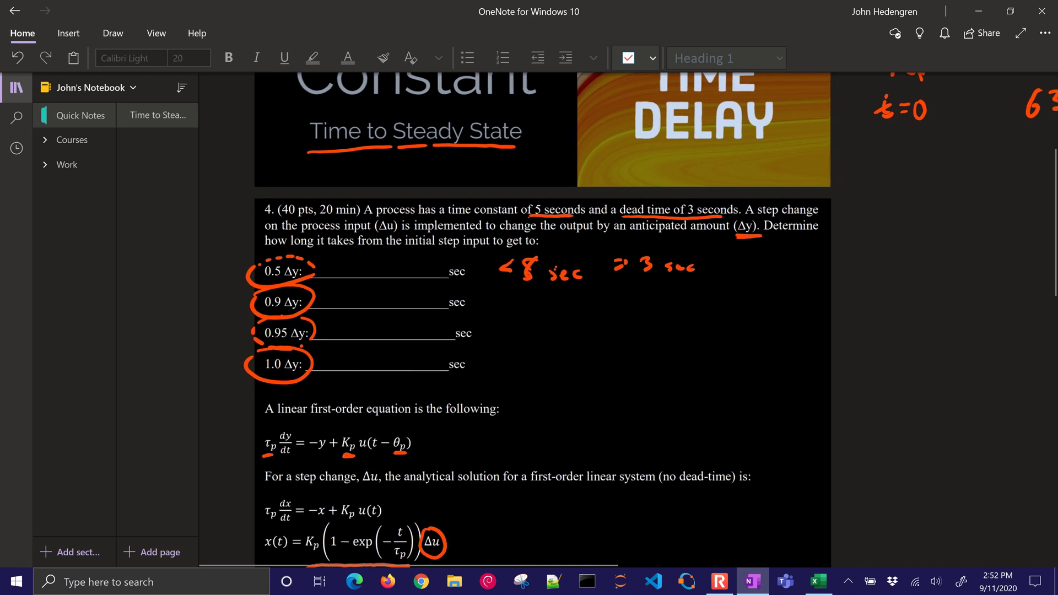
scroll(529, 320, "down", 1)
scroll(529, 319, "down", 4)
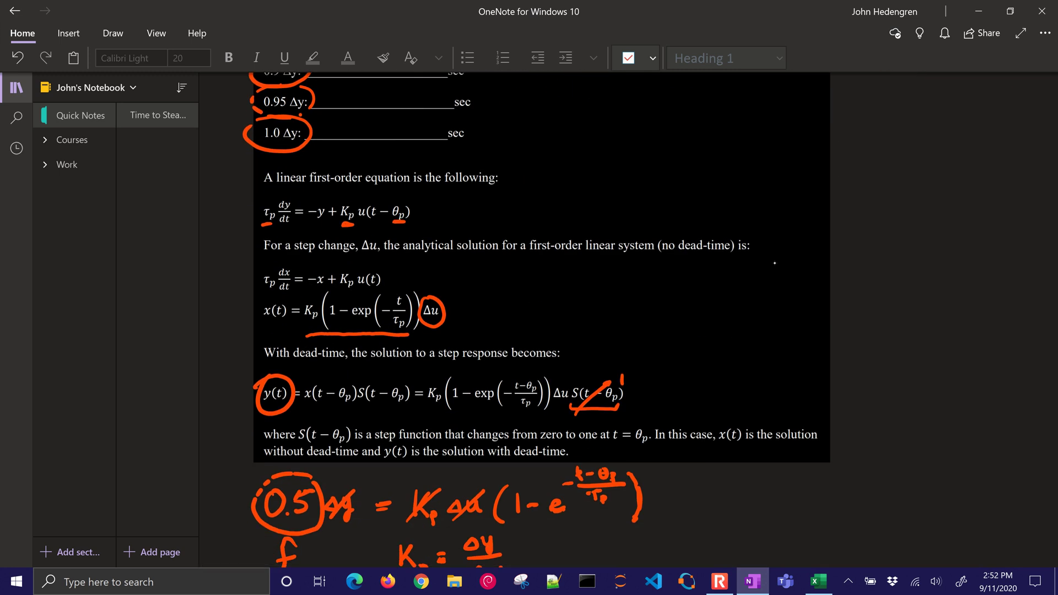
mouse_move(347, 302)
left_mouse_down()
mouse_move(405, 285)
mouse_move(412, 331)
mouse_move(341, 317)
mouse_move(348, 300)
left_mouse_up()
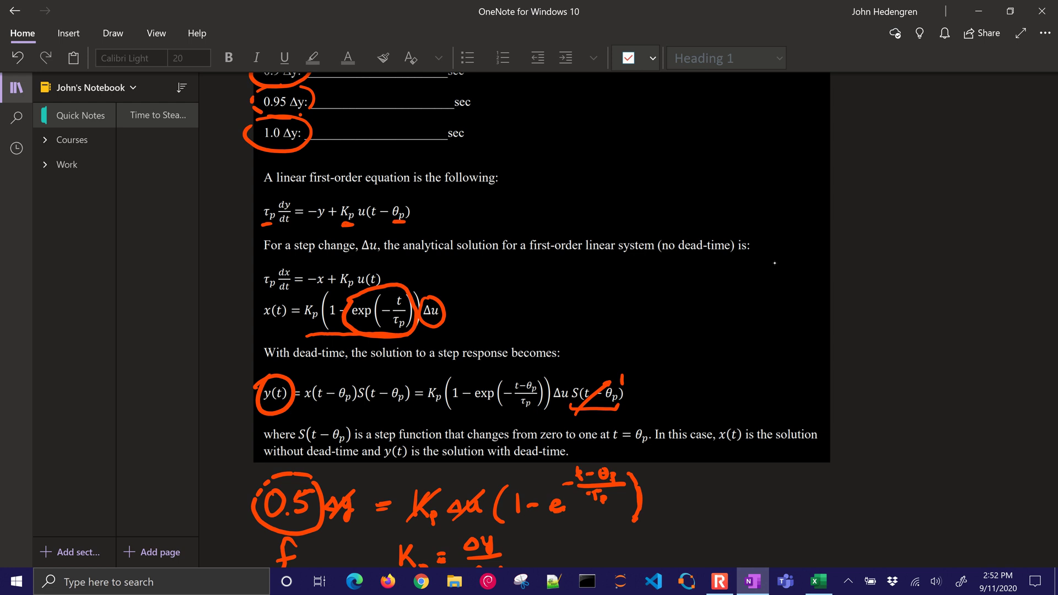
Switch back to the Excel workbook showing 6.465736, 14.51293, 17.97866 and #NUM!
key("alt+Tab")
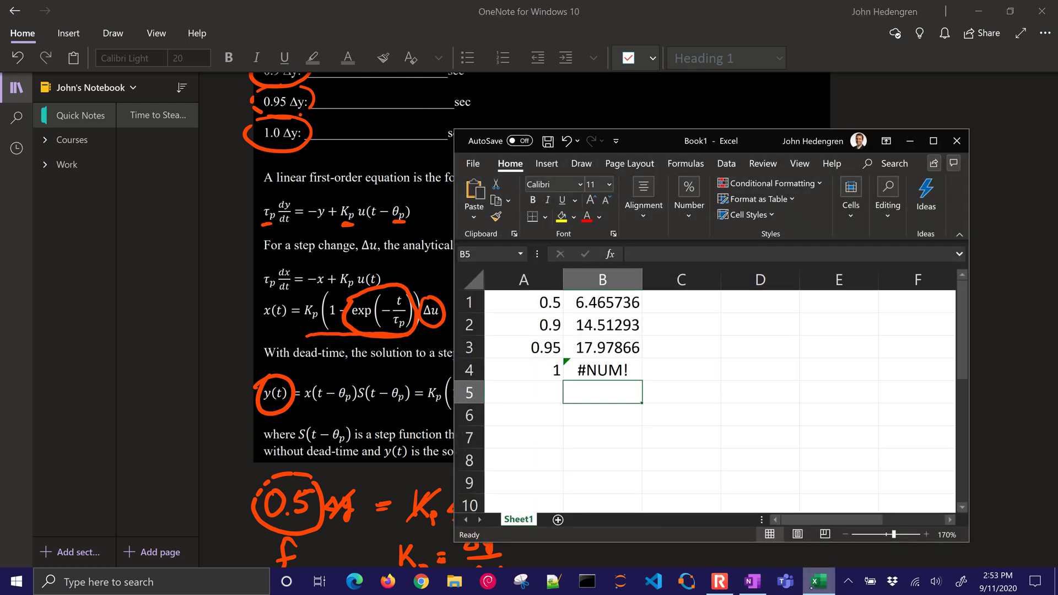